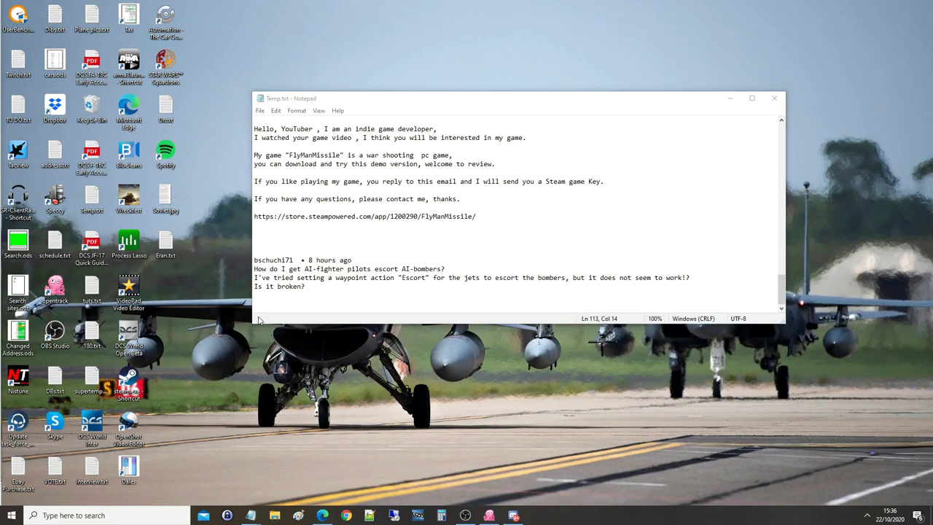
Step: Read the viewer's Temp.txt question about getting AI fighters to escort AI bombers via the Escort waypoint action
drag(255, 259, 380, 271)
click(289, 260)
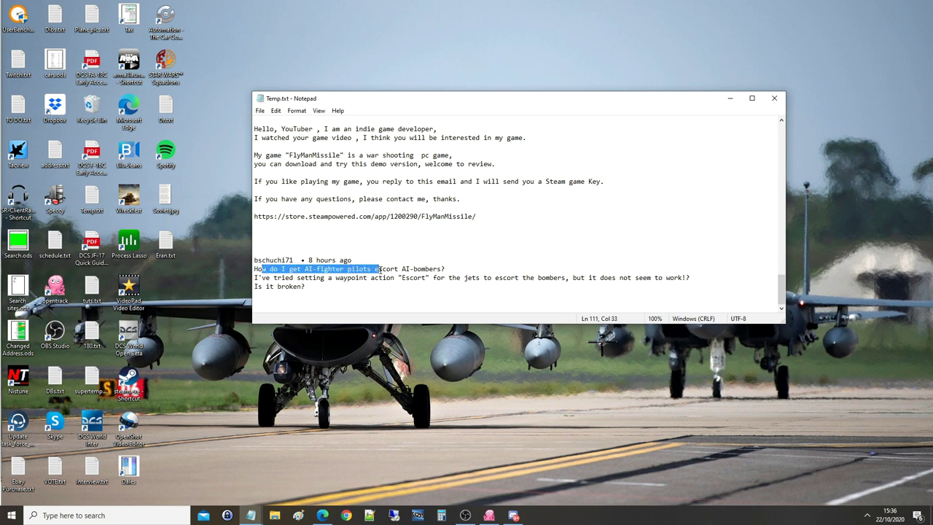
click(400, 269)
drag(284, 278, 688, 278)
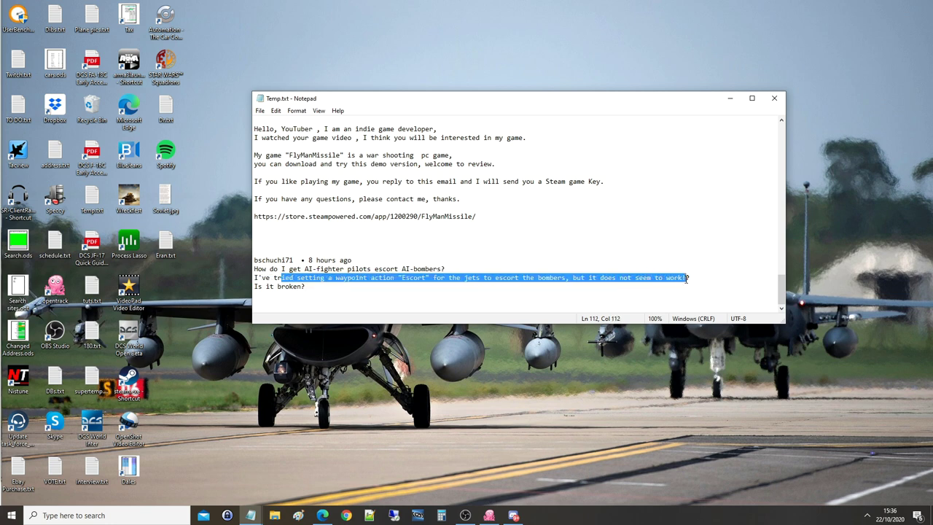
click(264, 286)
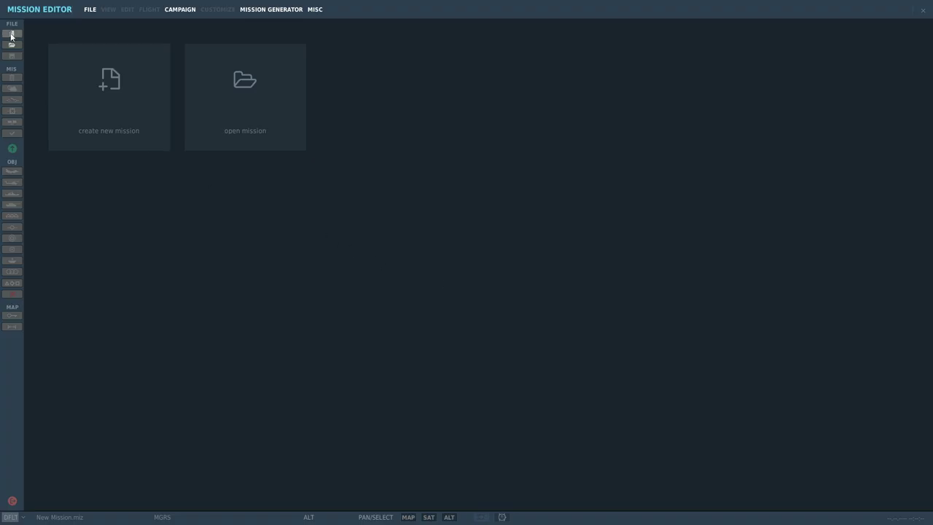
Step: Start a new mission and place an airplane group over the sea west of Khasab
click(11, 34)
click(666, 399)
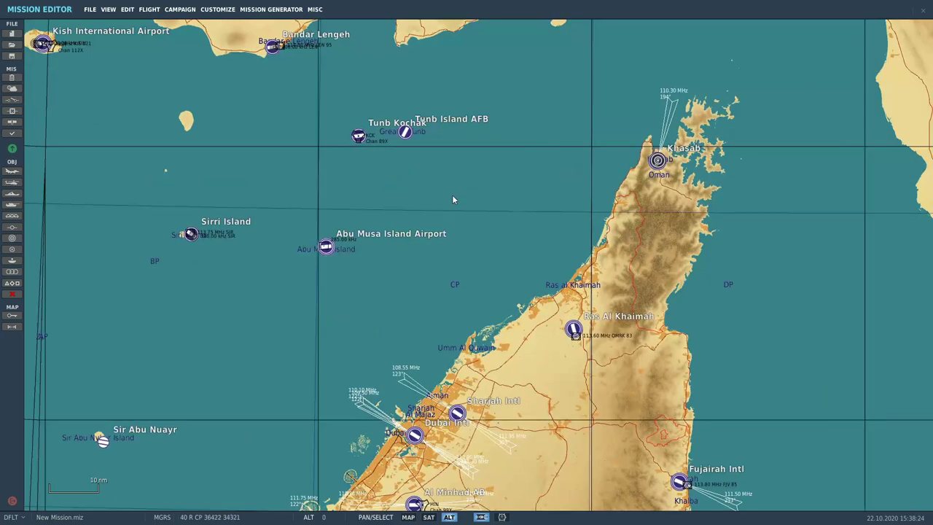
click(12, 171)
scroll(498, 119, up, 3)
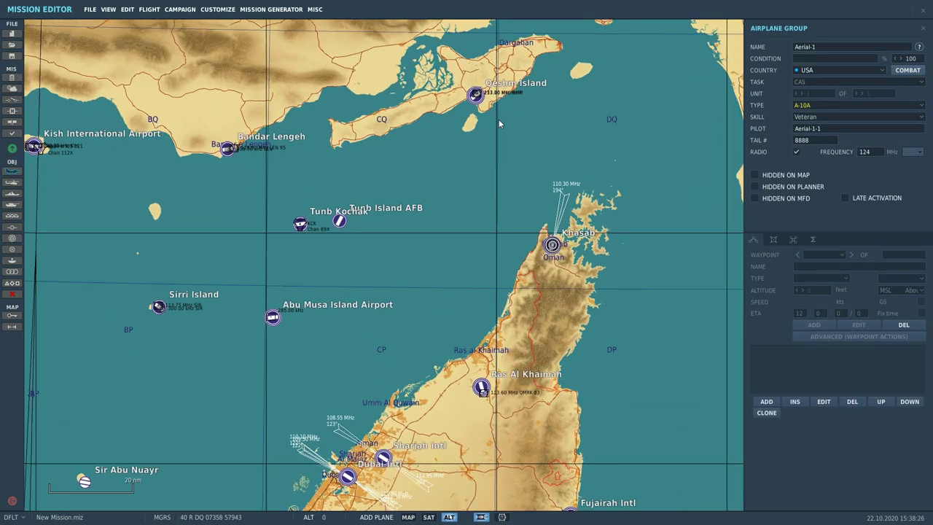
click(420, 219)
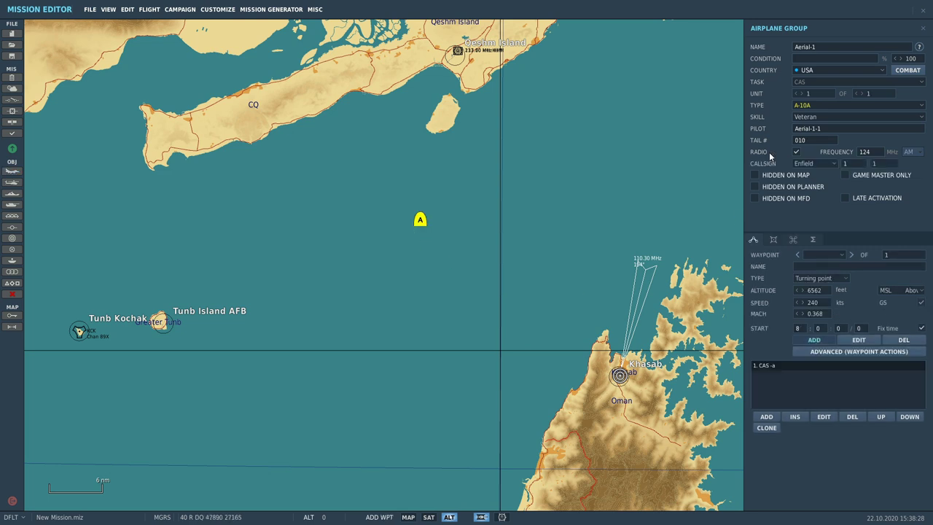
Step: Make the group AJS37 aircraft armed with the Bombs Low-drag SB71LD*16 loadout
click(807, 106)
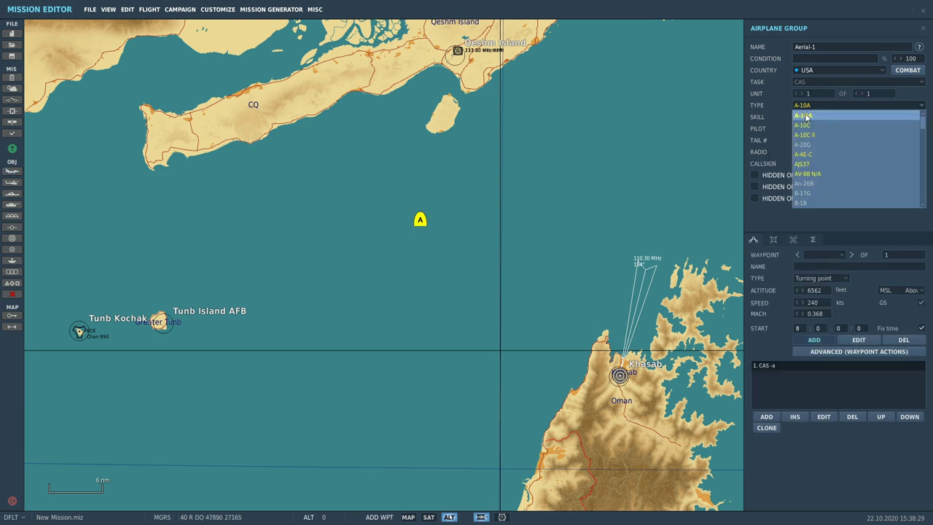
click(810, 165)
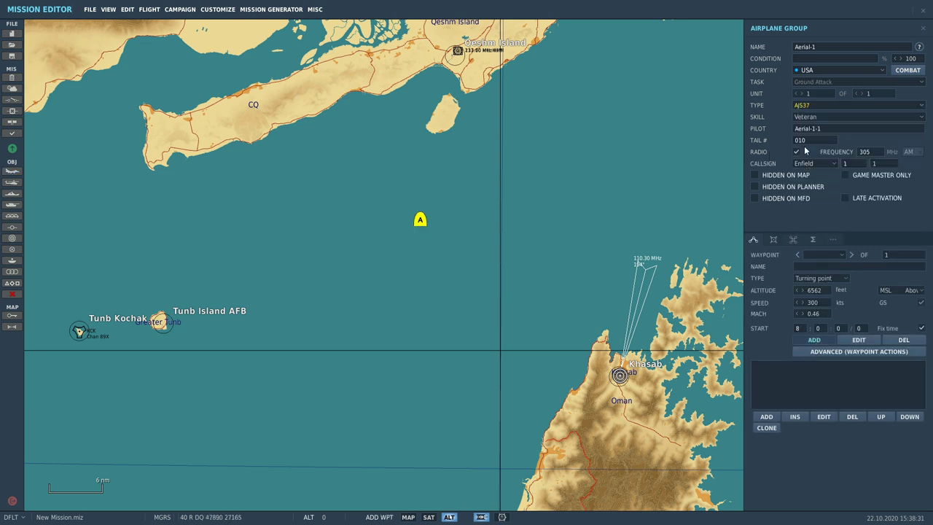
click(773, 239)
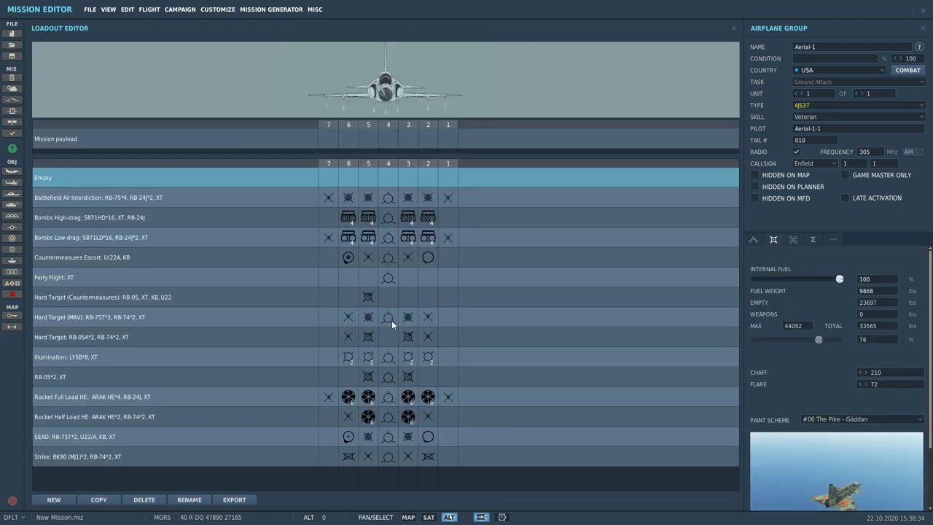
click(428, 238)
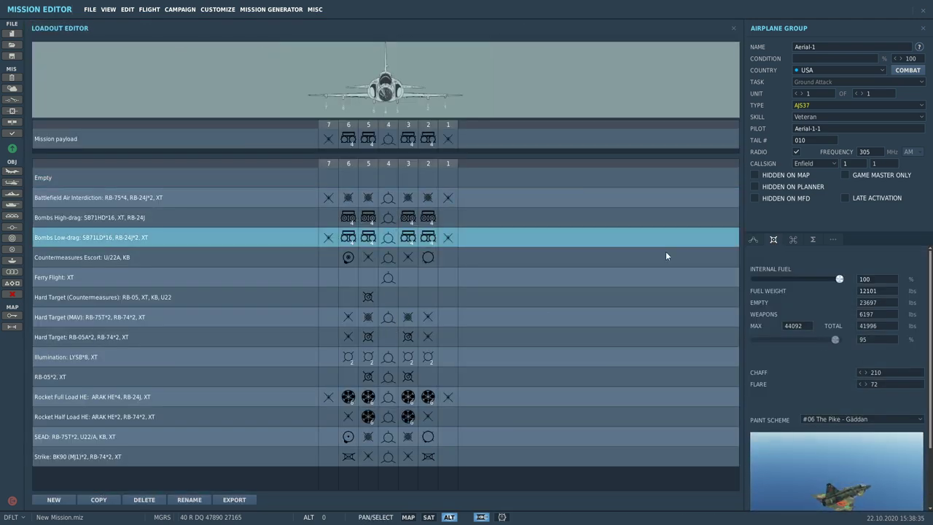
click(734, 28)
Step: Increase Aerial-1 to four AJS37 aircraft
double_click(867, 94)
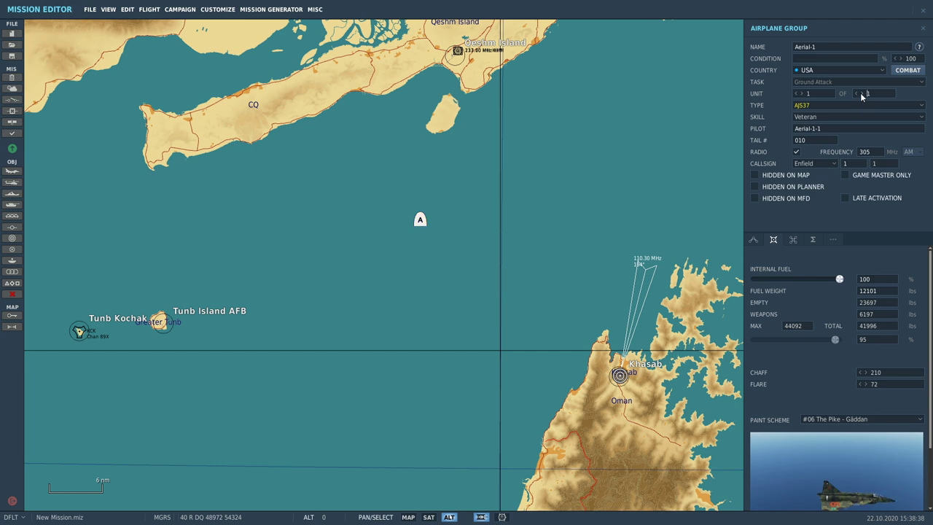
text(4)
click(753, 239)
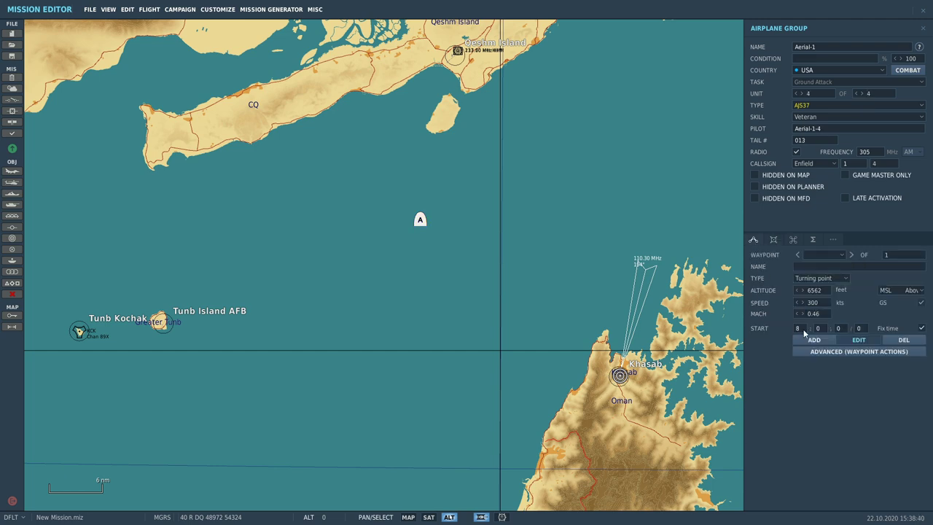
Step: Route Aerial-1 through three waypoints from northwest of Khasab to over Khasab
click(814, 339)
scroll(659, 301, down, 1)
scroll(648, 299, up, 1)
click(494, 220)
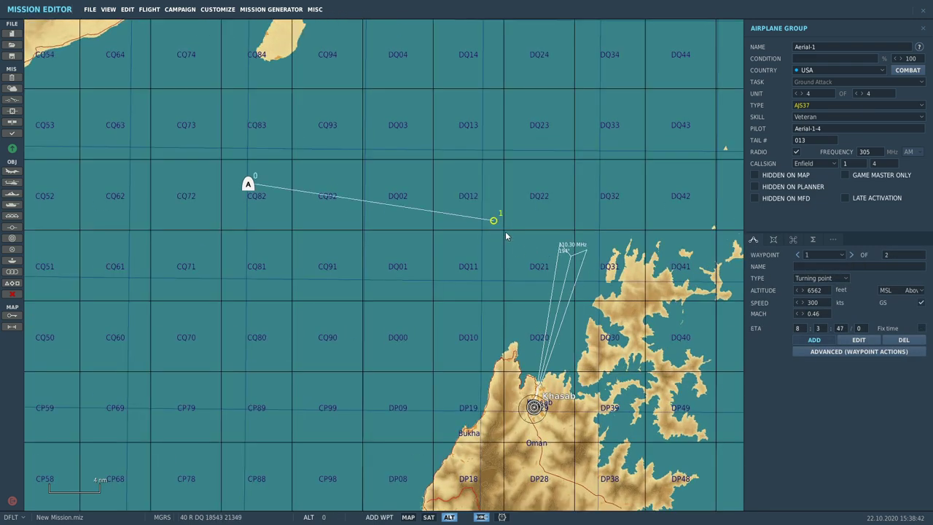
click(572, 266)
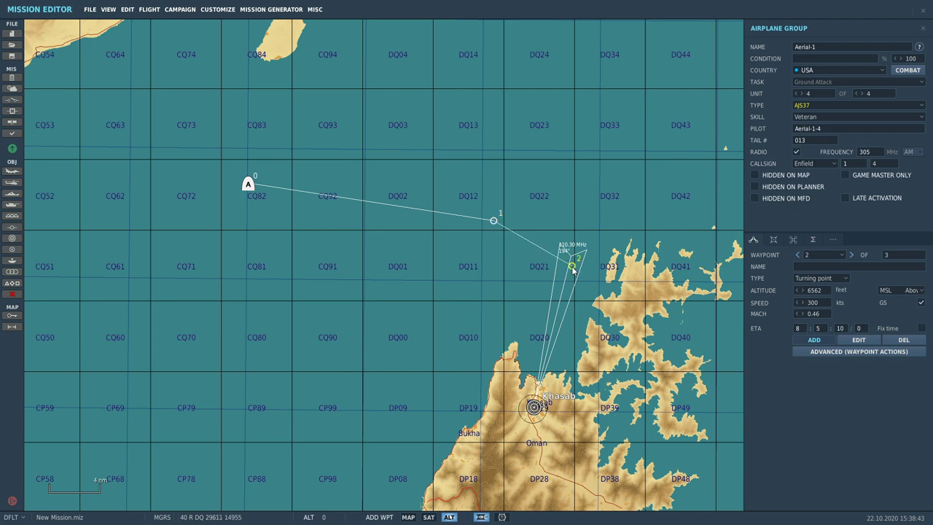
click(573, 323)
scroll(535, 421, up, 5)
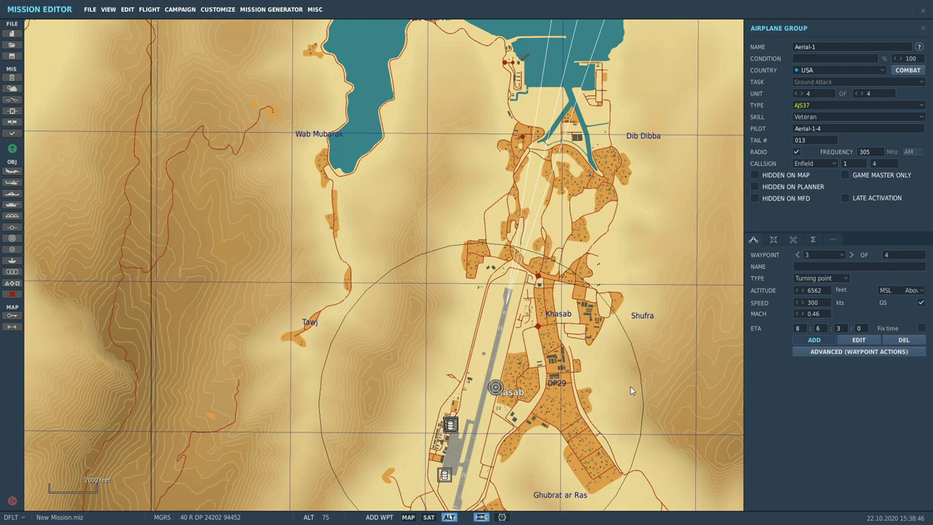
click(847, 351)
Step: Add a Bombing task at waypoint 3 targeting Khasab airfield
click(766, 416)
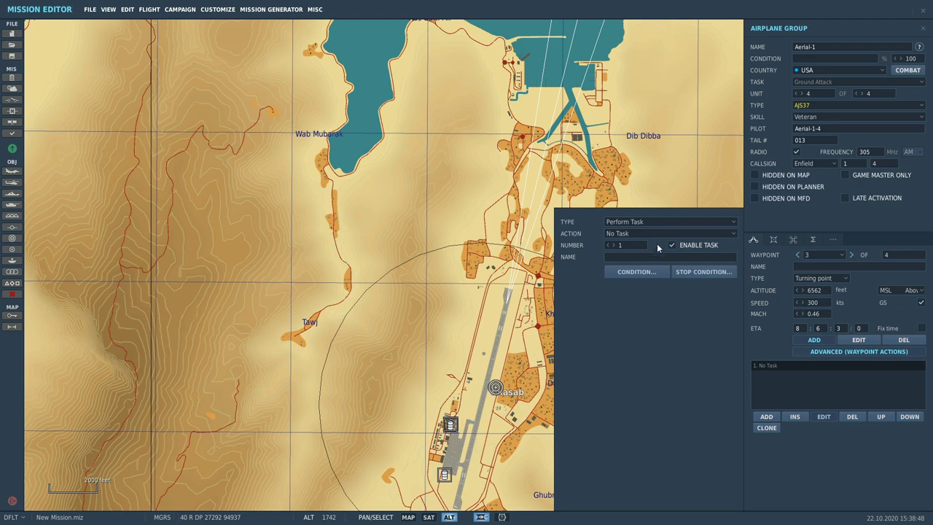
click(624, 222)
click(627, 232)
scroll(389, 369, up, 3)
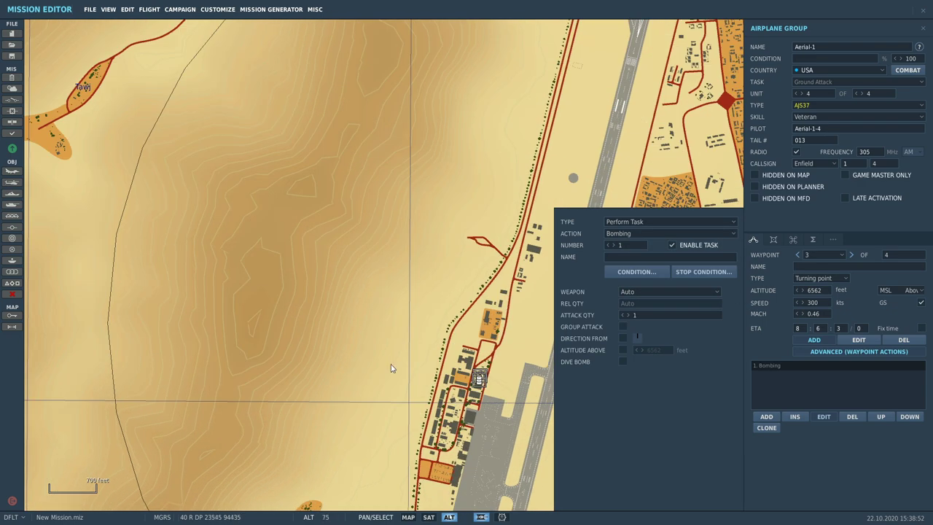
scroll(247, 252, down, 2)
click(495, 349)
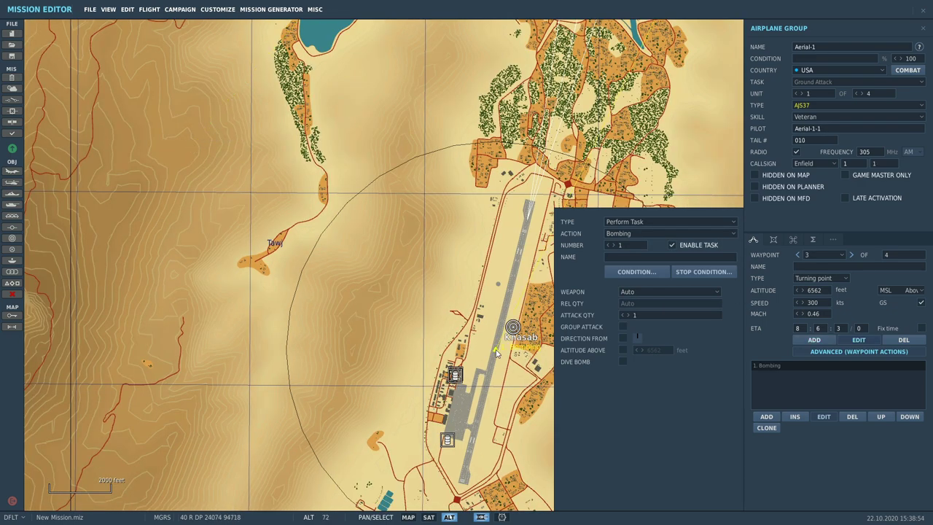
Step: Set the bombing weapon to Bombs, release quantity All, with Group Attack enabled
scroll(497, 355, up, 3)
click(656, 291)
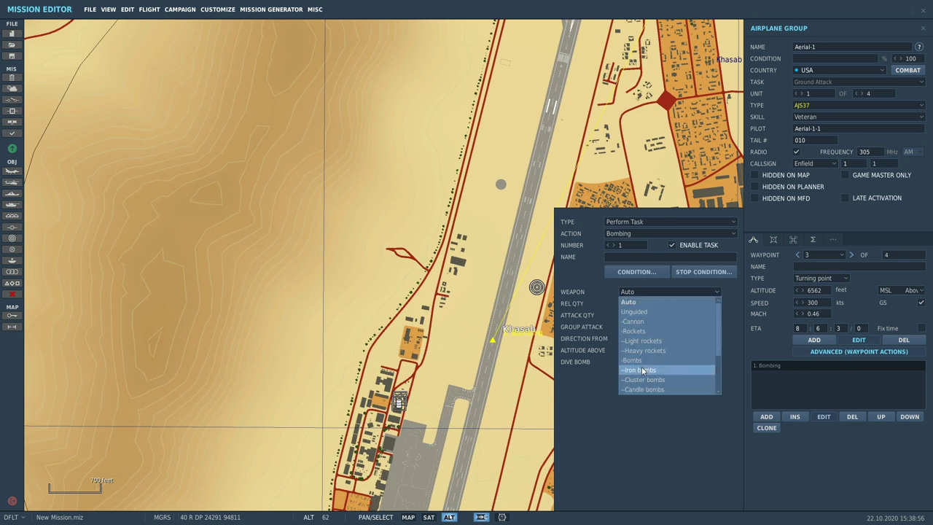
click(667, 359)
click(627, 304)
click(634, 370)
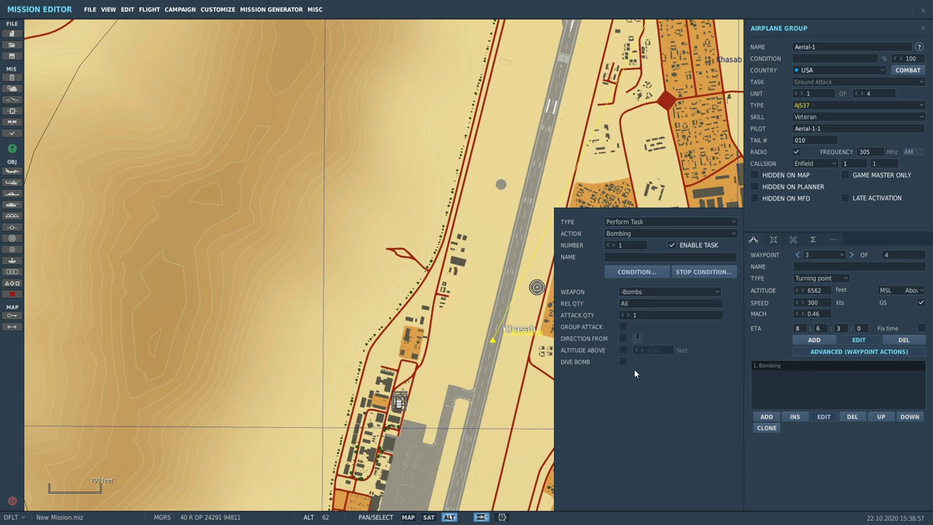
click(622, 327)
scroll(453, 340, down, 2)
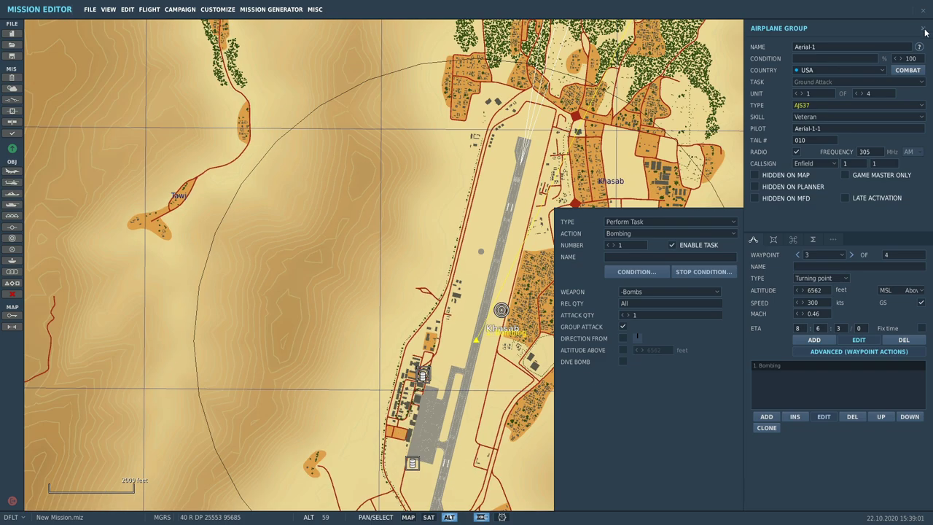
Step: Place a new F-15C group, Aerial-2, north-west of the AJS37 bombers
click(924, 29)
scroll(377, 197, down, 6)
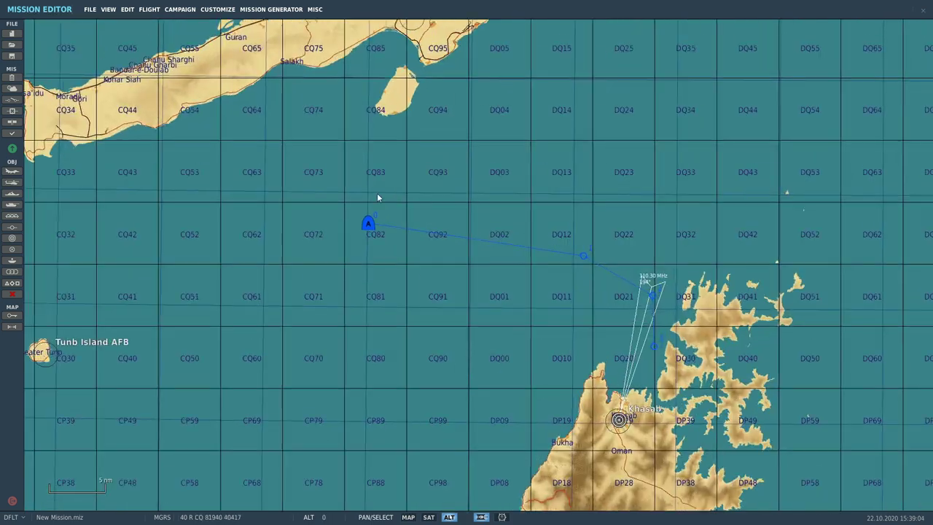
scroll(376, 197, up, 2)
click(12, 170)
scroll(303, 379, up, 2)
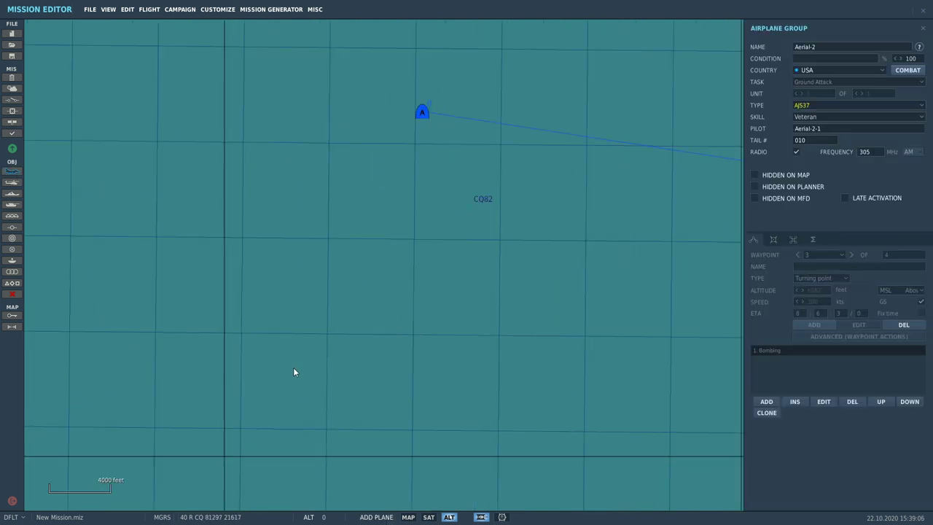
click(385, 72)
scroll(403, 58, up, 2)
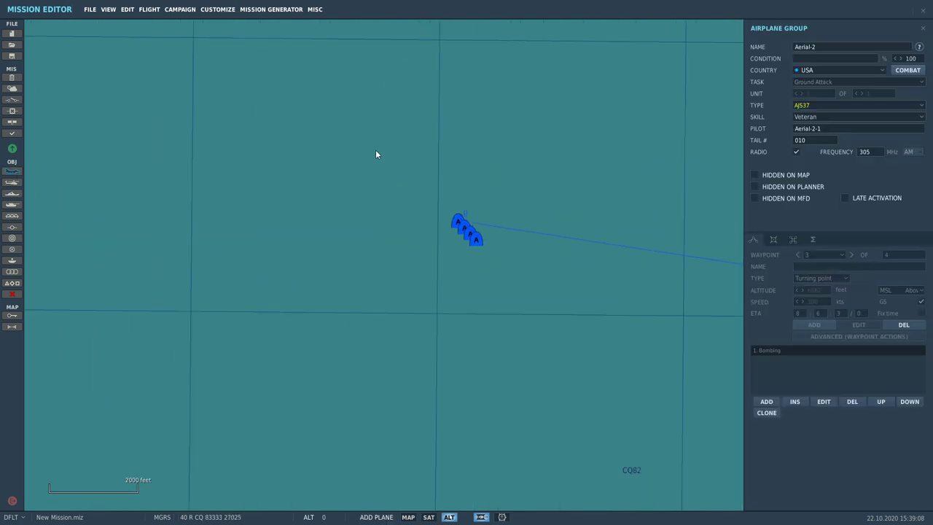
click(838, 105)
scroll(825, 163, down, 4)
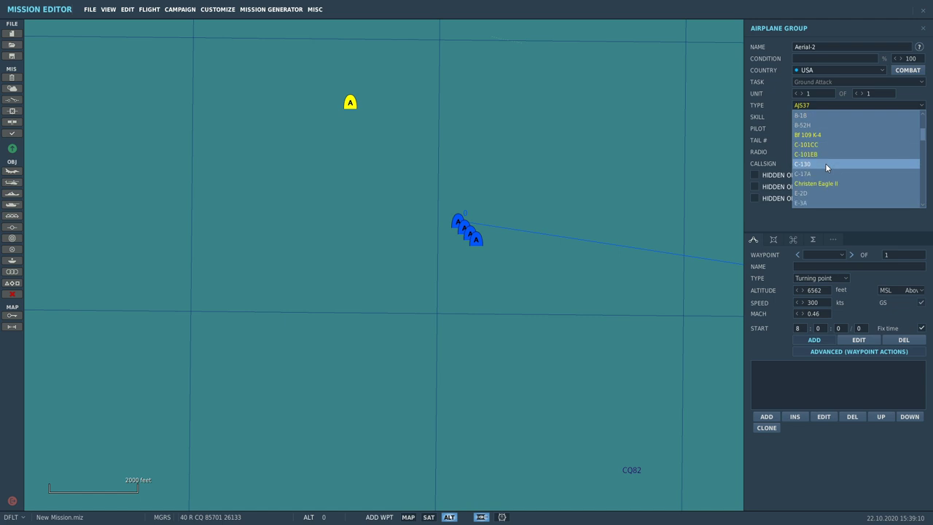
click(824, 154)
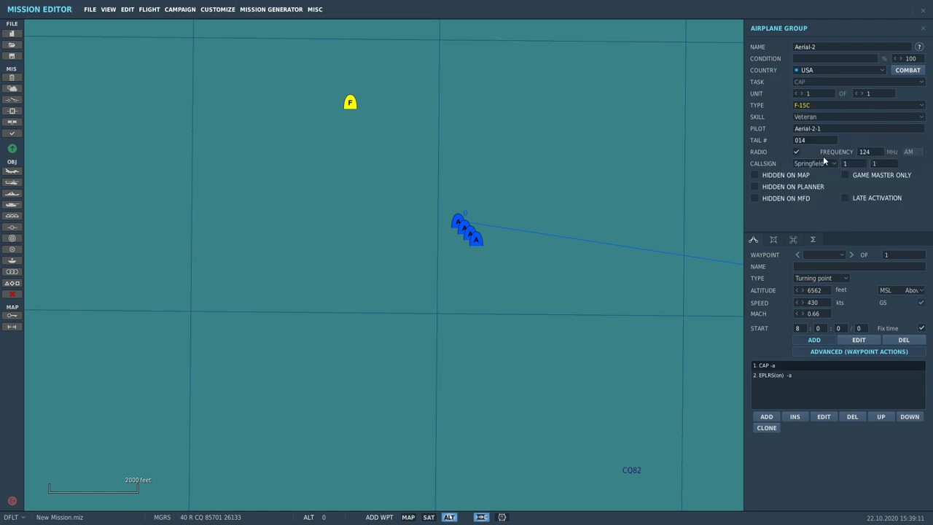
Step: Arm Aerial-2 with the AIM-9*2,AIM-120*6,Fuel*3 loadout
click(773, 240)
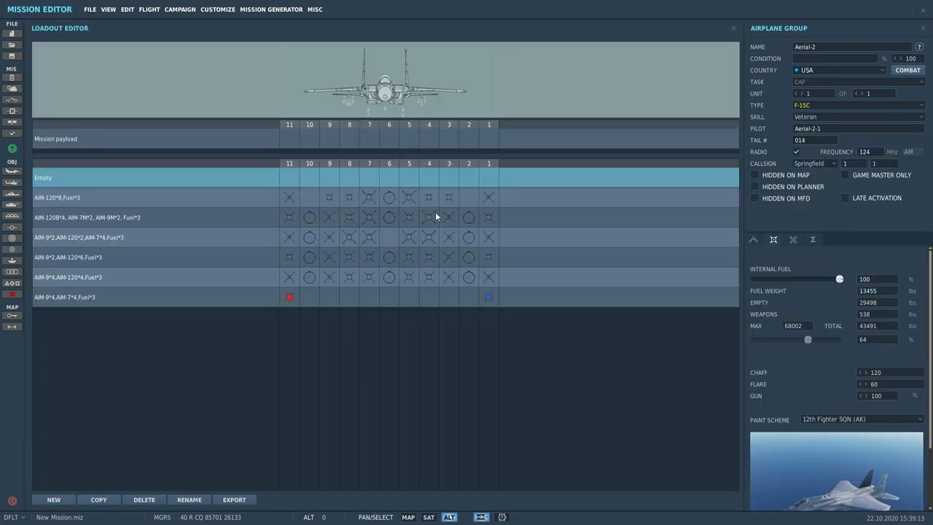
click(412, 259)
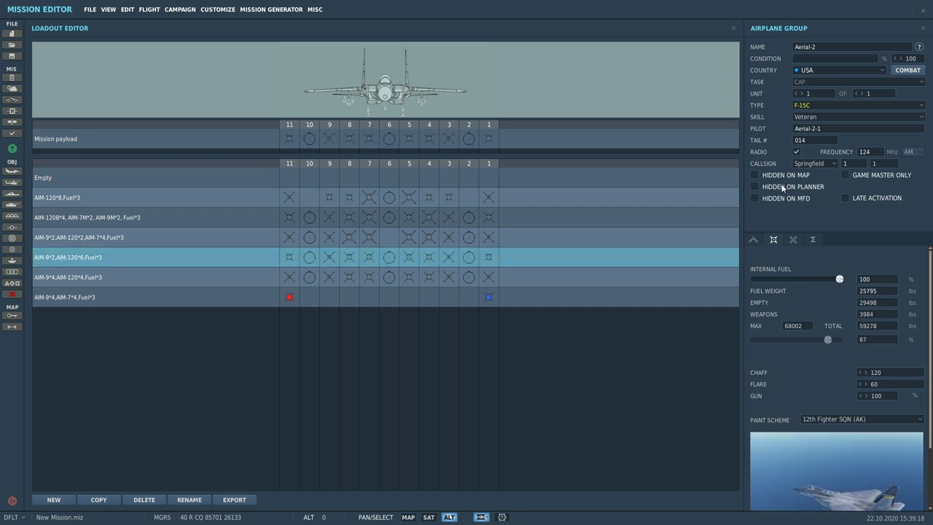
click(733, 28)
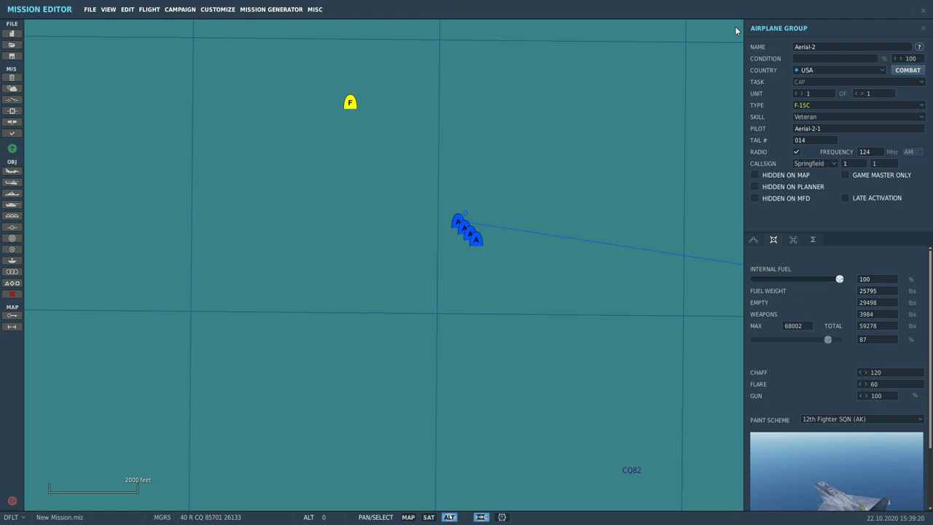
Step: Set Aerial-2 to four F-15Cs and change its task from CAP to Escort
click(861, 94)
click(862, 93)
click(861, 93)
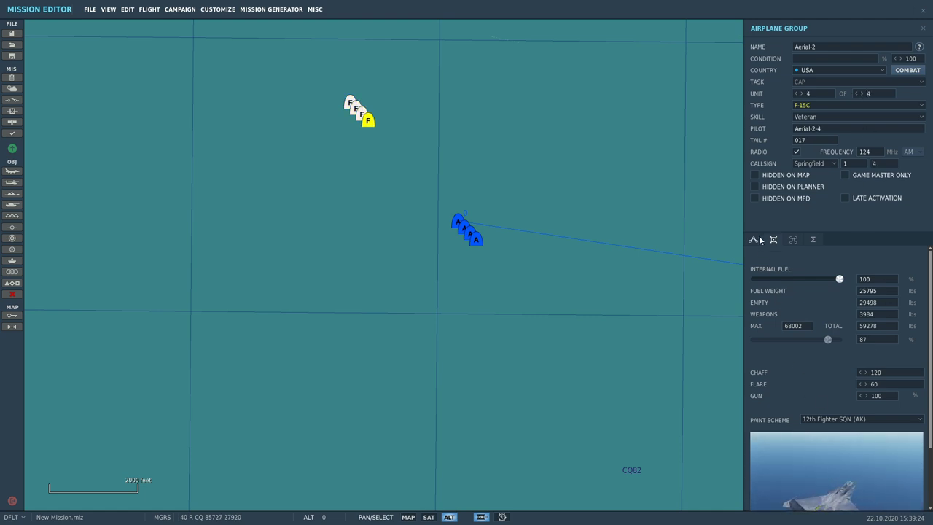
click(801, 80)
click(803, 151)
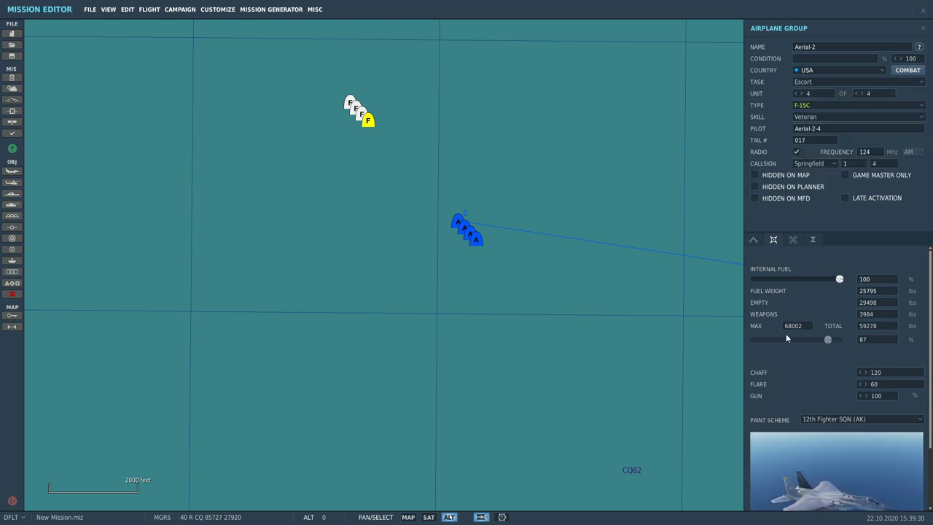
click(755, 239)
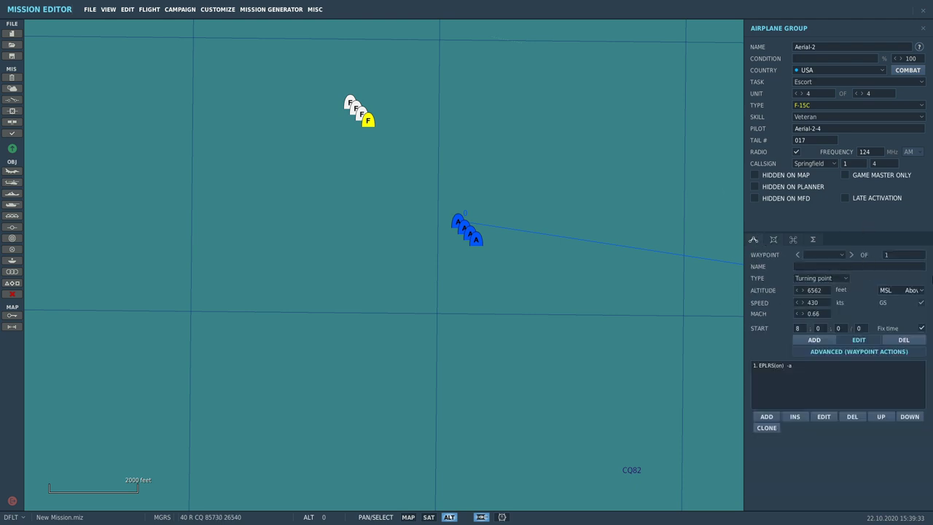
Step: Add an Escort task for Aerial-1 at -300 distance and elevation, ending at waypoint 3
click(766, 416)
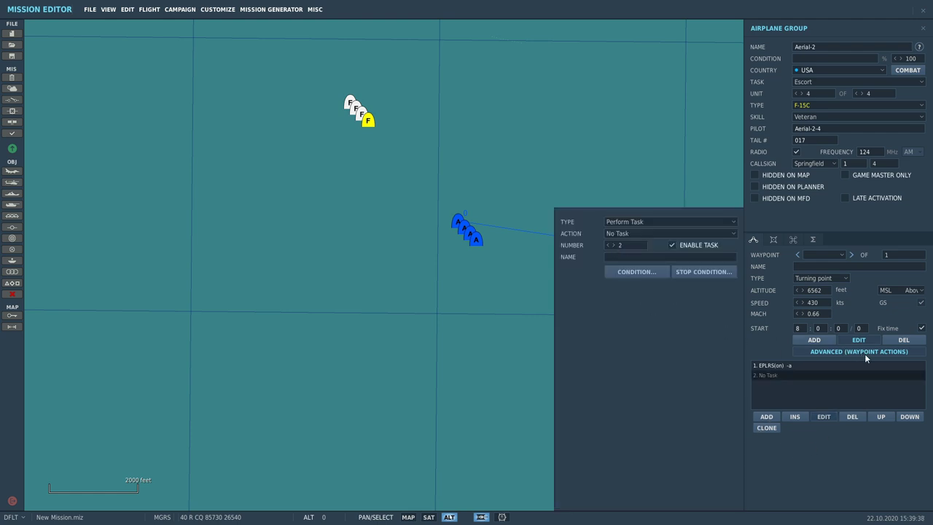
click(624, 222)
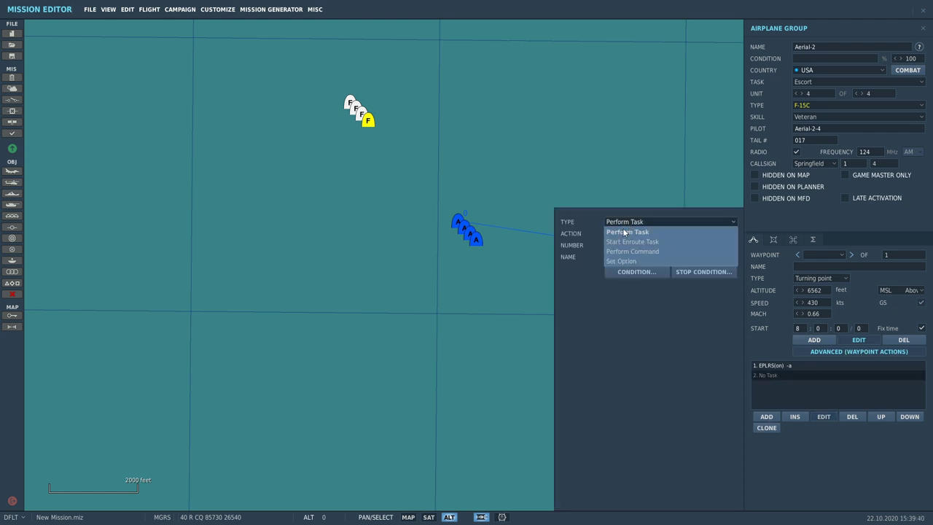
click(624, 231)
click(618, 234)
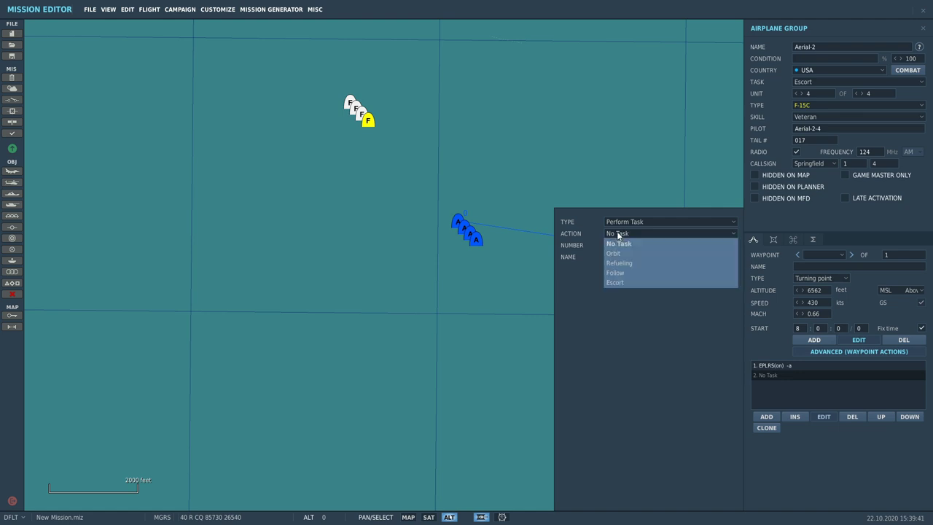
click(615, 282)
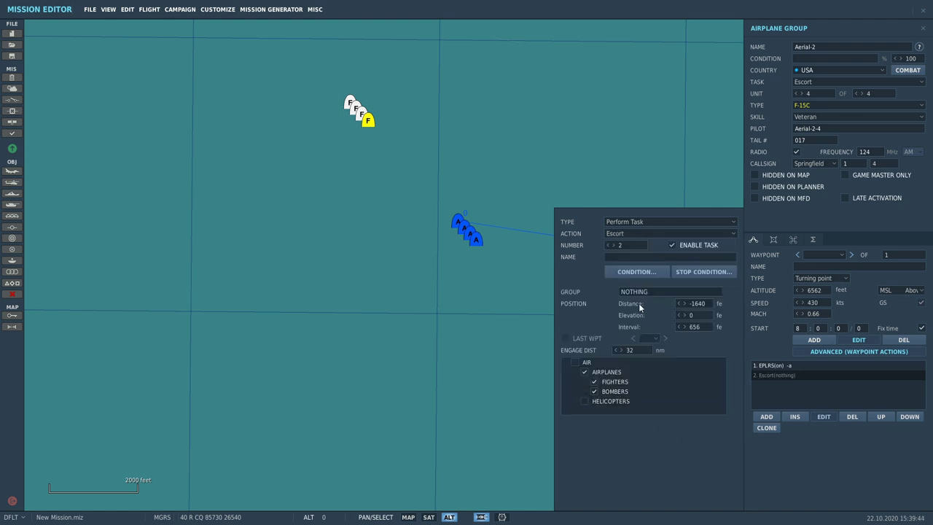
click(628, 290)
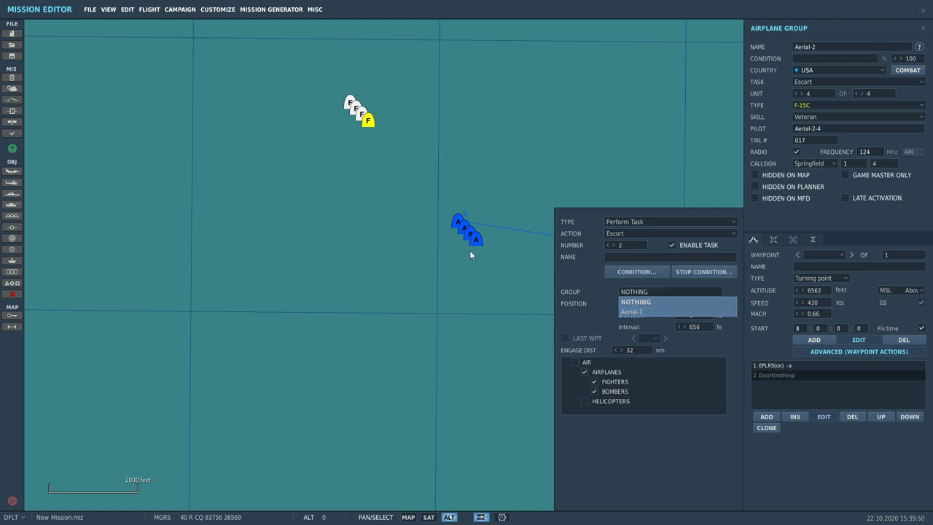
click(639, 312)
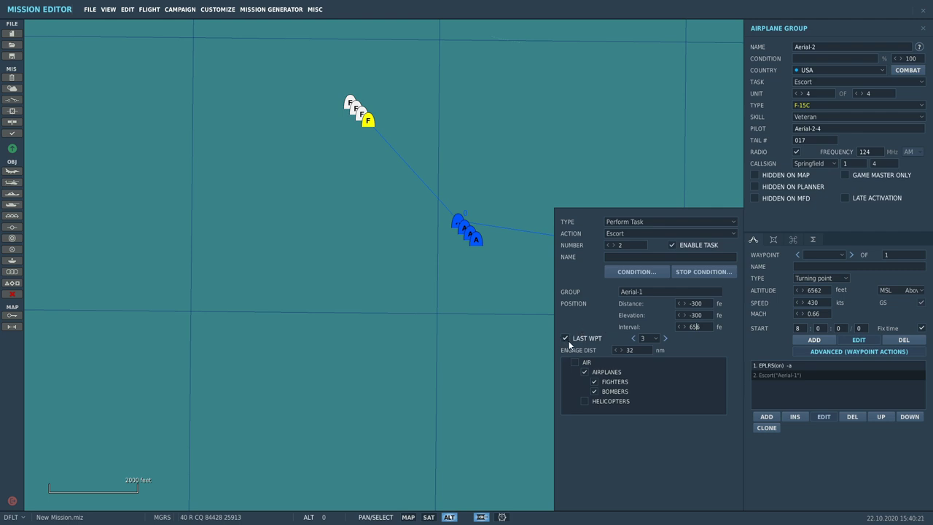
click(657, 339)
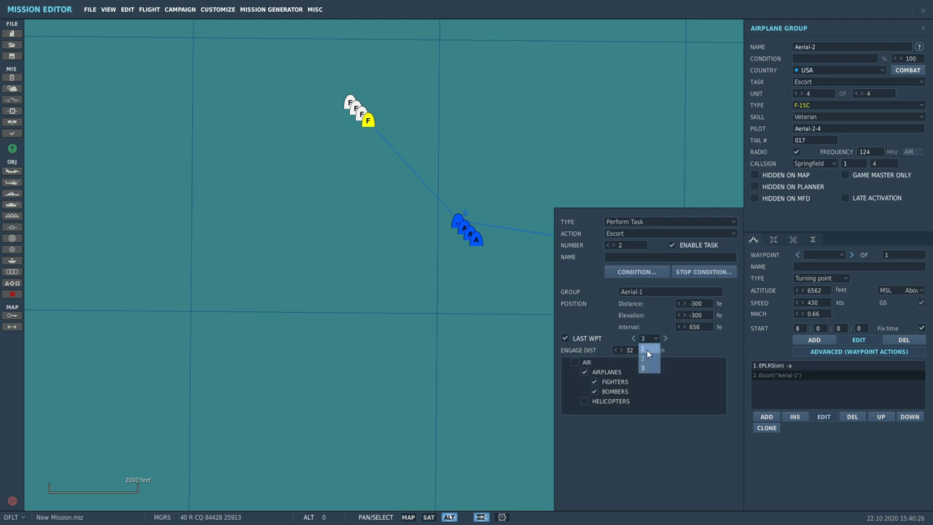
click(648, 367)
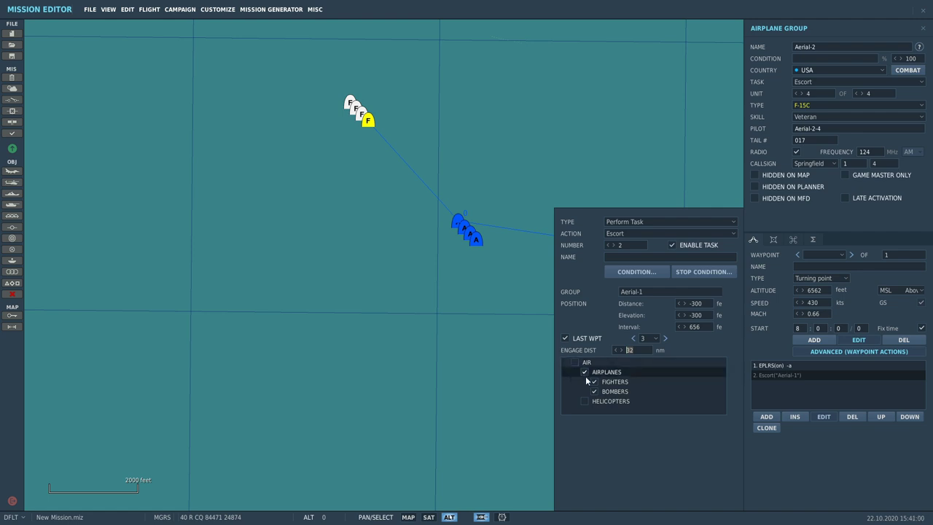
click(585, 400)
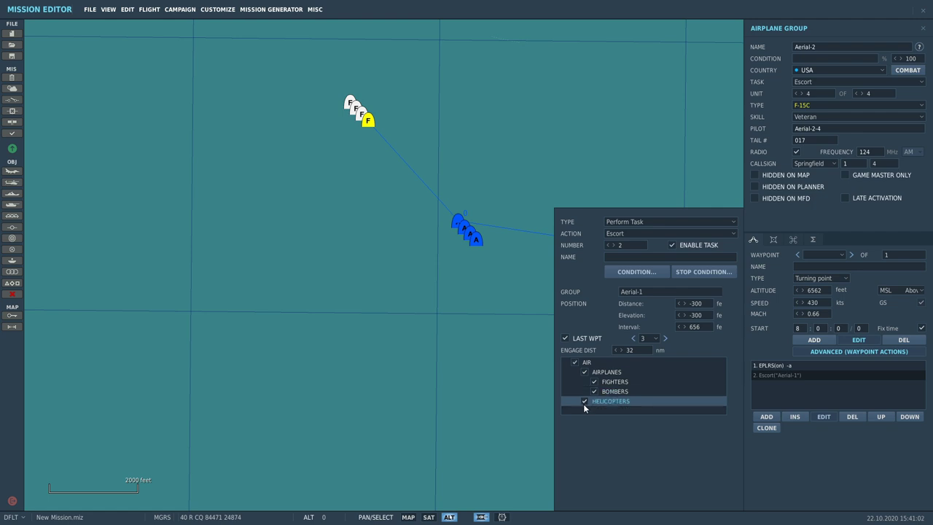
click(584, 402)
Step: Look over the F-15C escort group on the map, then deselect it
click(400, 357)
scroll(345, 334, down, 5)
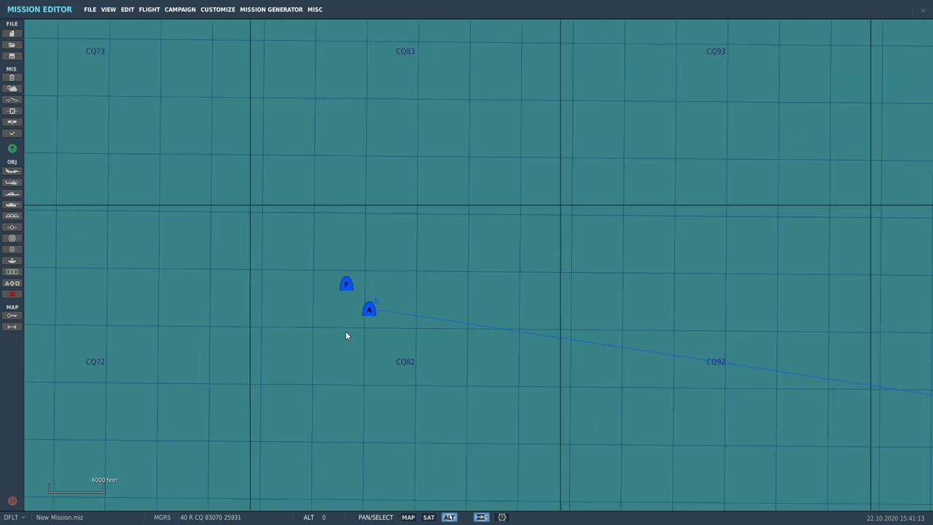
scroll(286, 264, down, 4)
scroll(517, 398, up, 2)
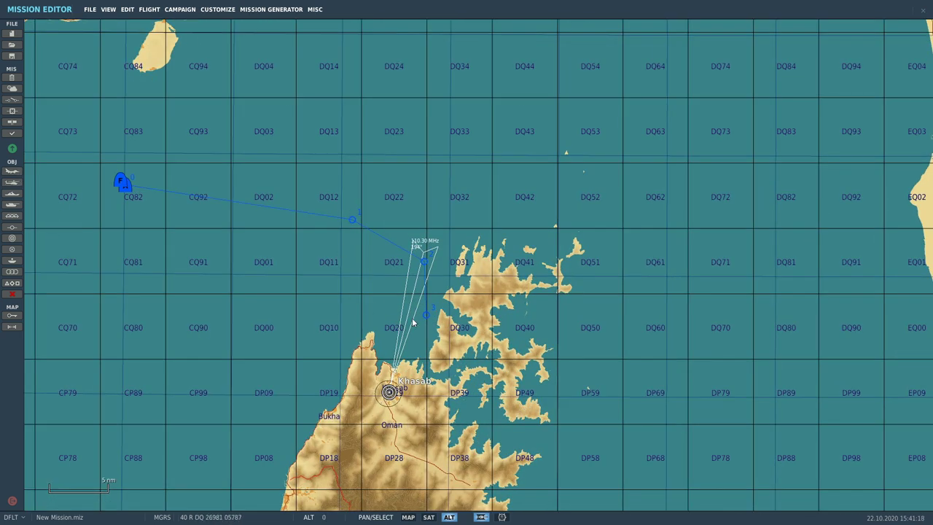
click(121, 181)
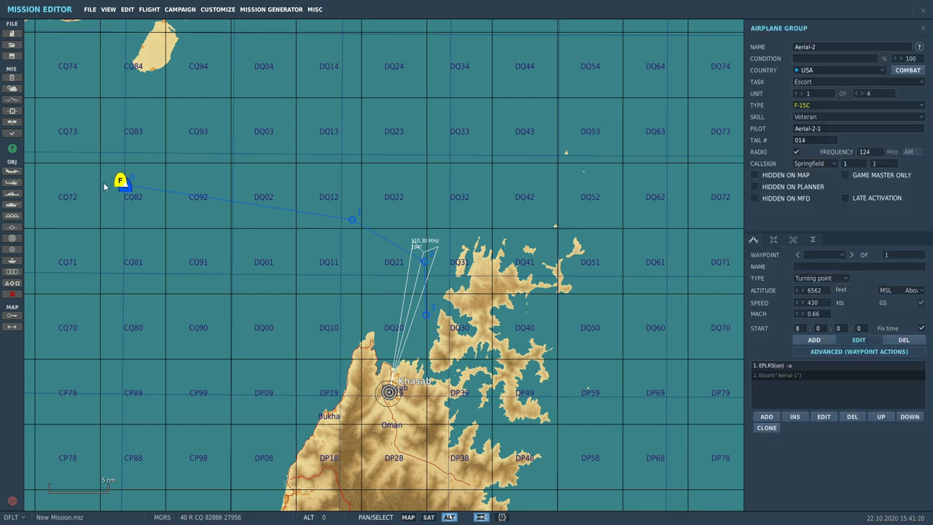
click(160, 216)
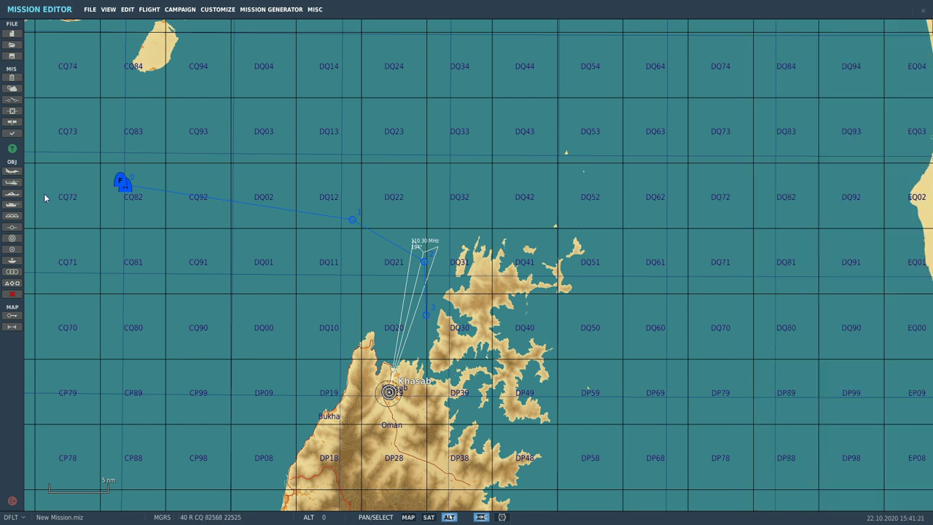
Step: Place a Client-skill group, Aerial-3, east of Khasab with a waypoint to the north-east
click(13, 172)
scroll(403, 410, up, 5)
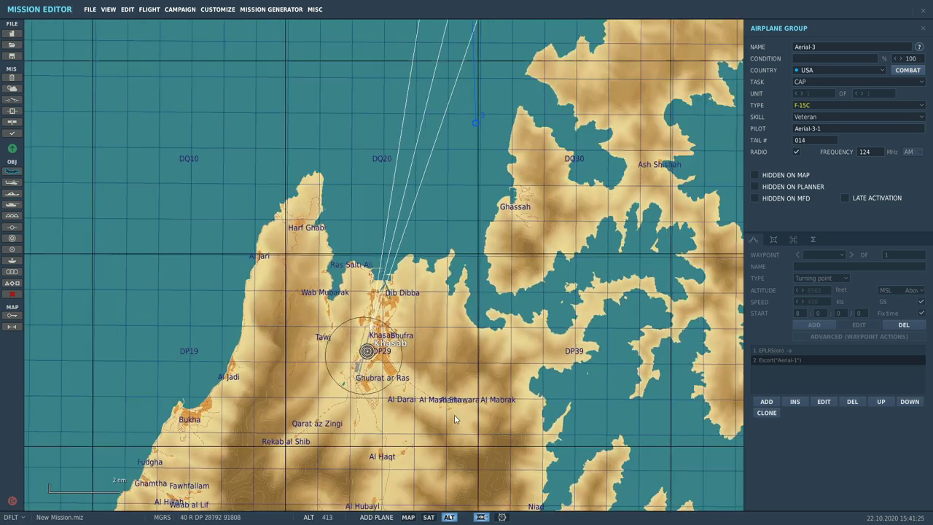
scroll(454, 419, down, 1)
click(542, 403)
click(455, 280)
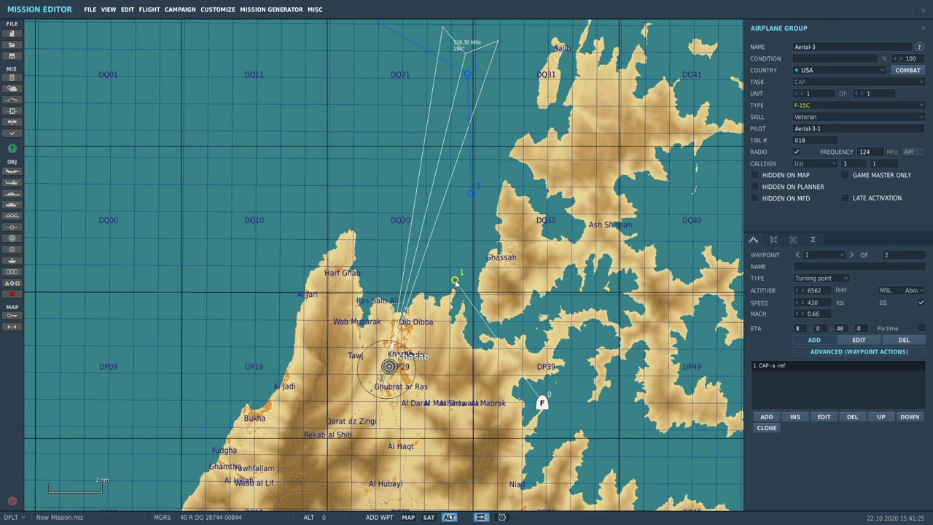
click(807, 118)
click(801, 178)
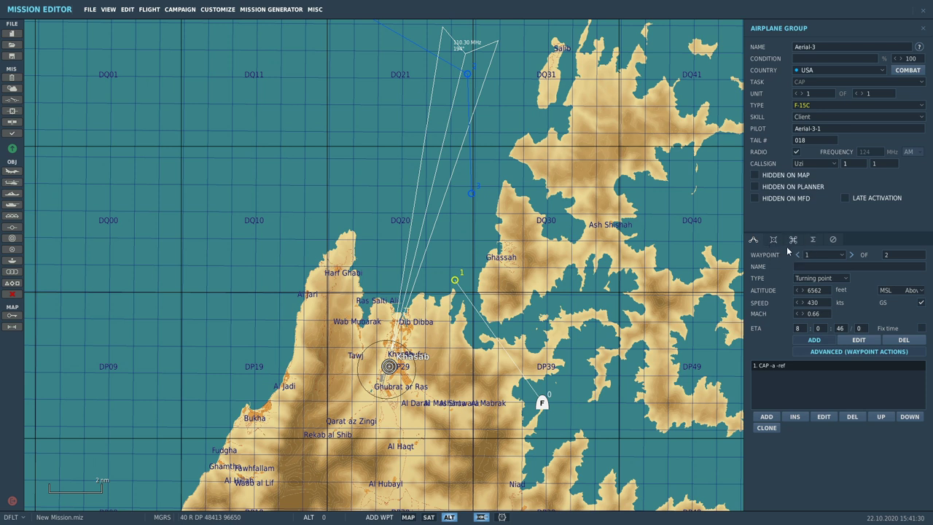
Step: Move Aerial-3's start point north, make it USAF Aggressors, and launch Fly Mission
click(599, 356)
click(542, 403)
drag(541, 403, 543, 372)
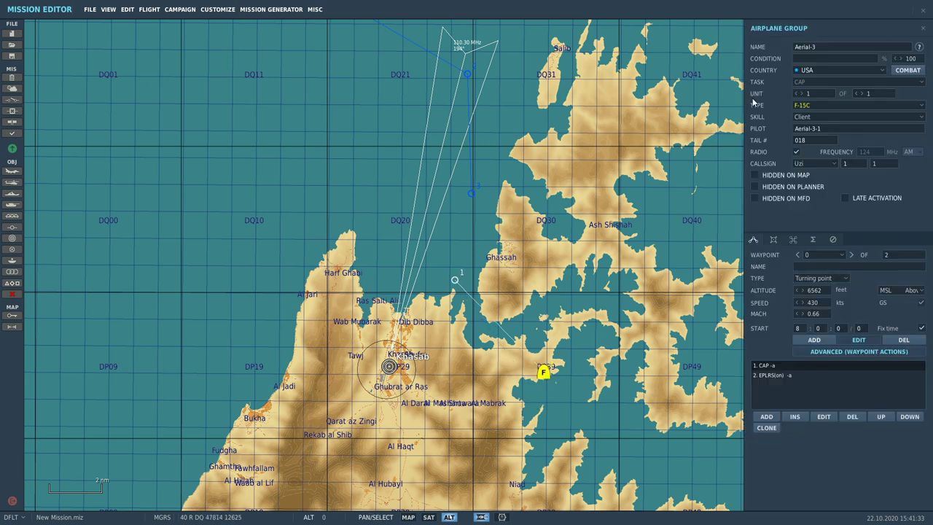
click(809, 70)
scroll(809, 109, up, 3)
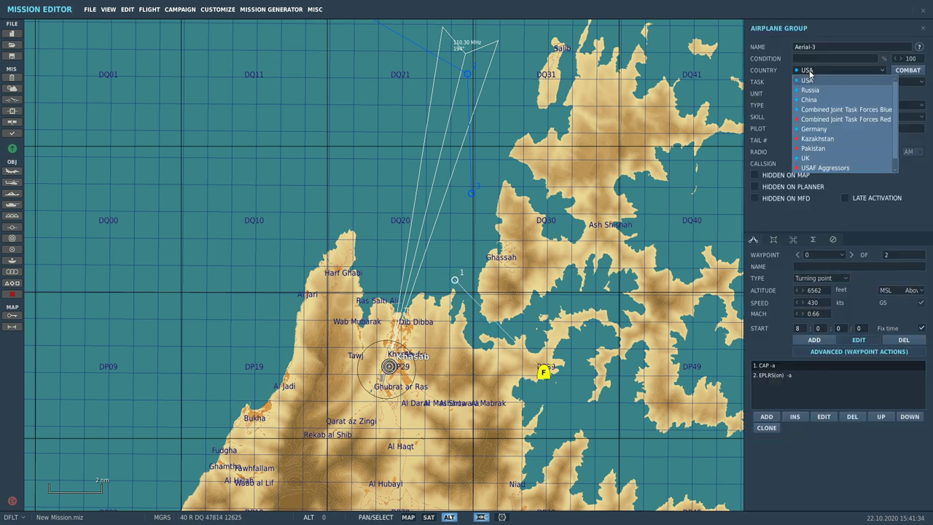
click(809, 168)
click(621, 223)
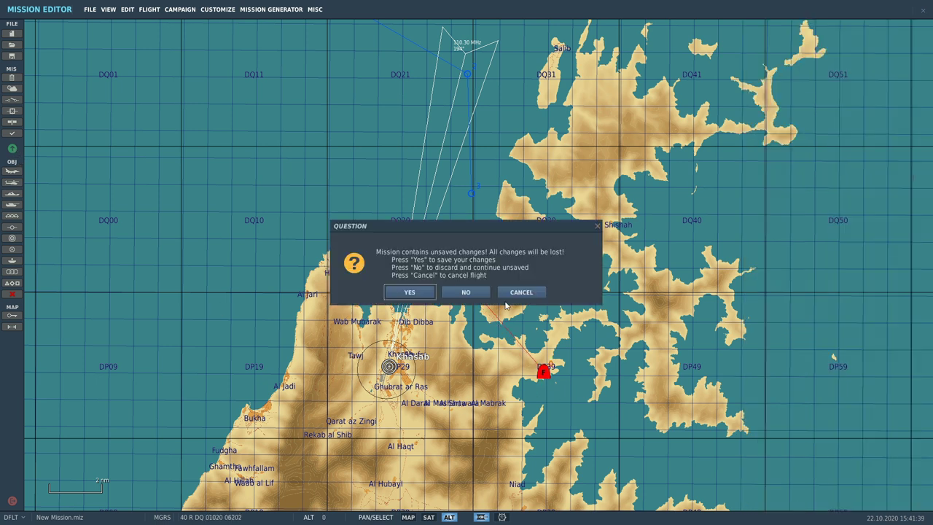
Step: Start the flight without saving and select the lead Aerial-2 F-15C on the F10 map
click(466, 292)
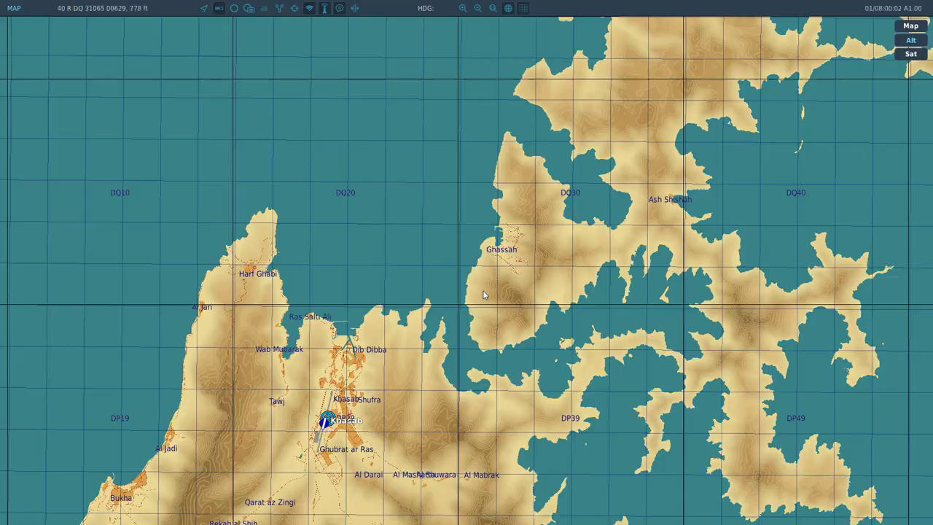
scroll(363, 273, down, 5)
scroll(192, 158, up, 5)
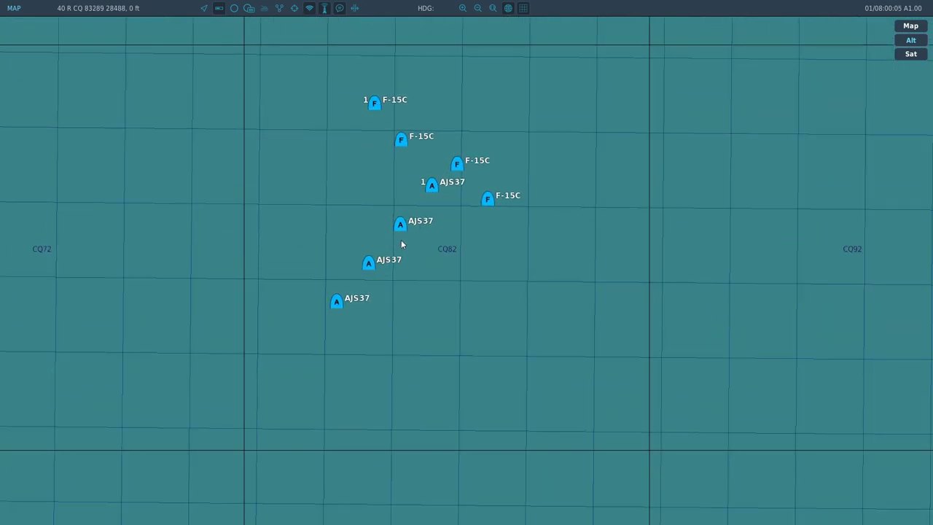
click(375, 108)
Step: Briefly accelerate time, return to normal speed, and switch to the F-15C's external view
key(ctrl+z)
scroll(385, 331, down, 1)
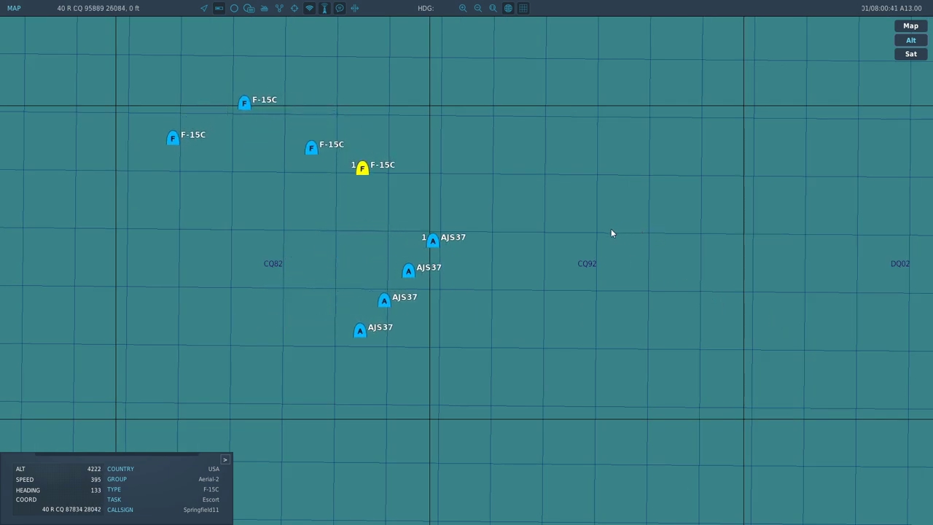
scroll(558, 326, down, 1)
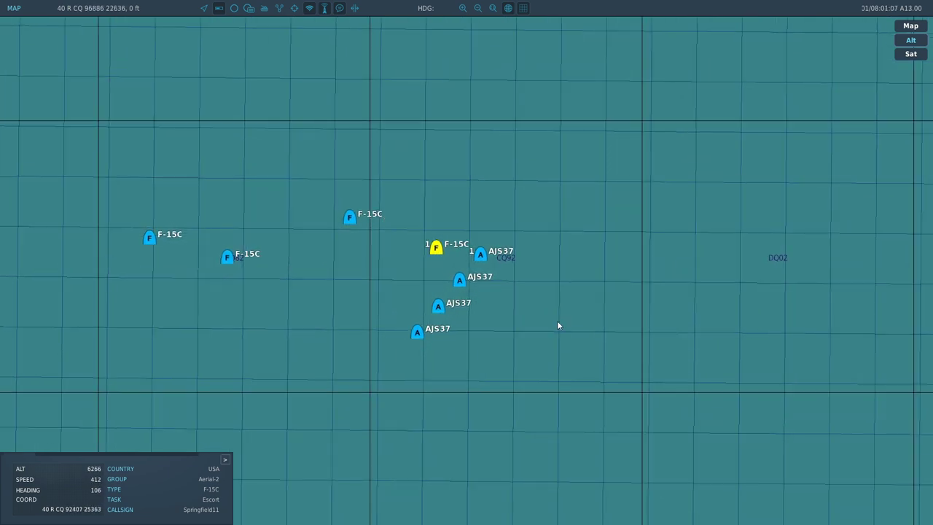
scroll(519, 328, up, 2)
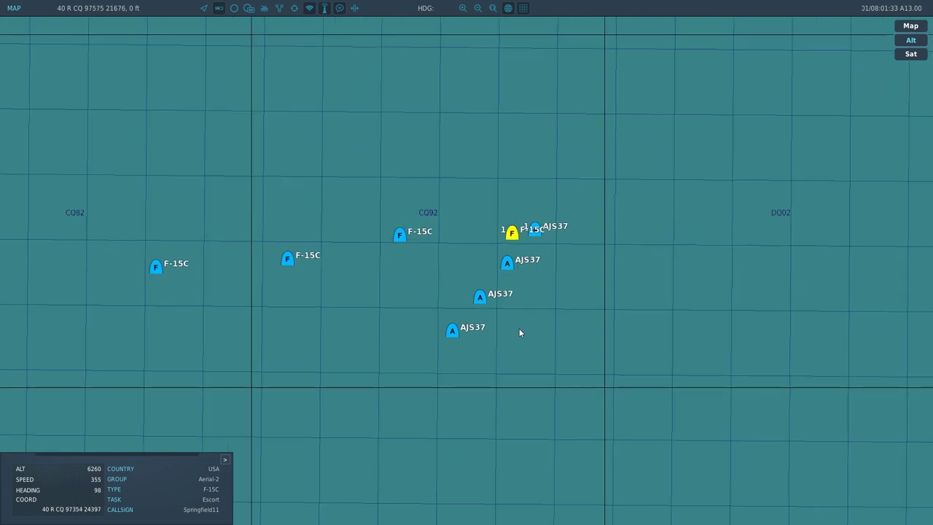
key(shift+z)
key(F2)
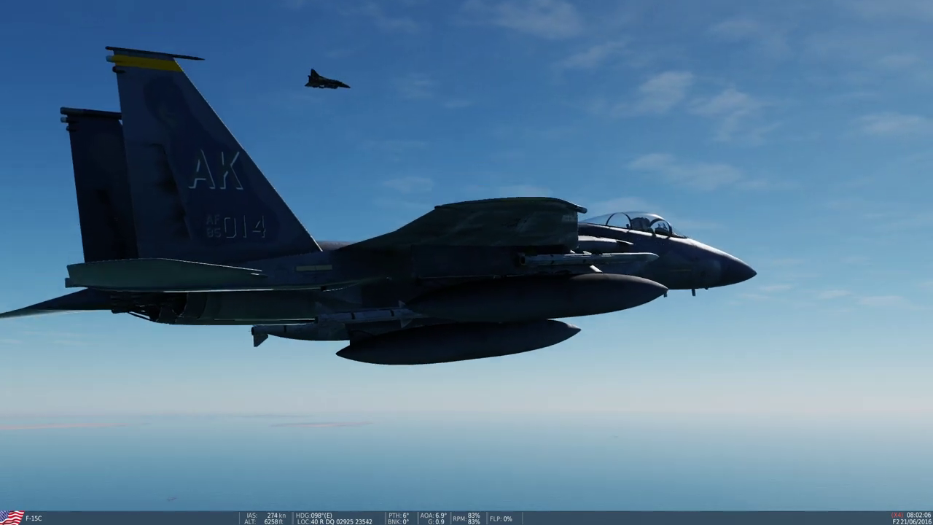
Step: Watch the escort and AJS37 group from fly-by and zoomed map views, adjusting time acceleration until it nears Khasab
key(F3)
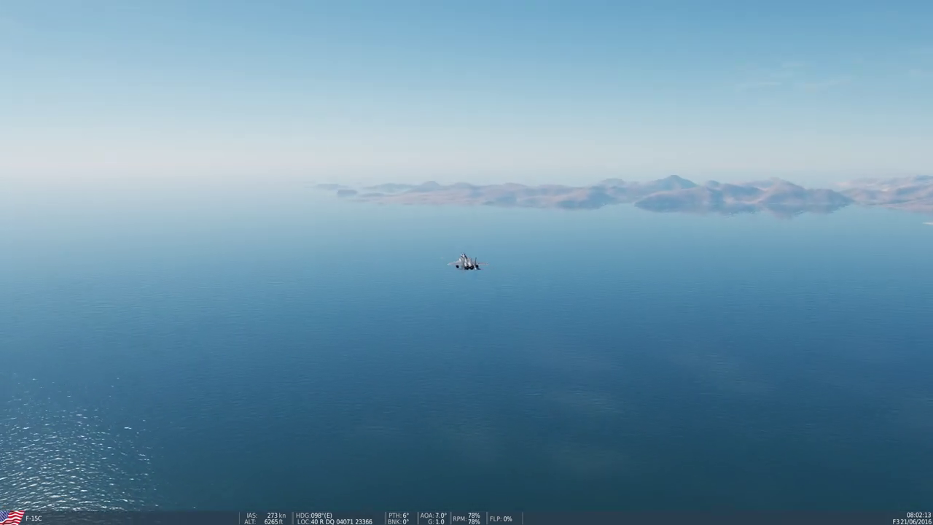
key(F10)
scroll(482, 368, up, 4)
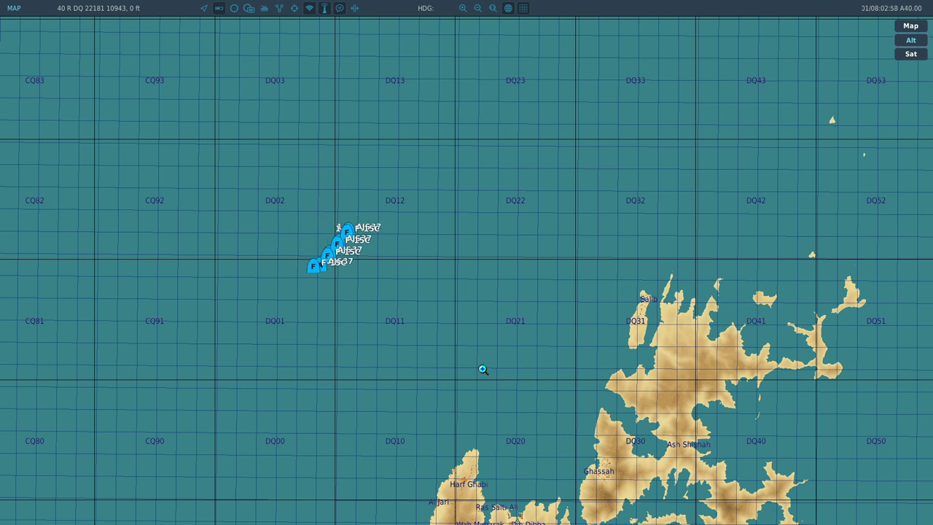
scroll(517, 436, up, 2)
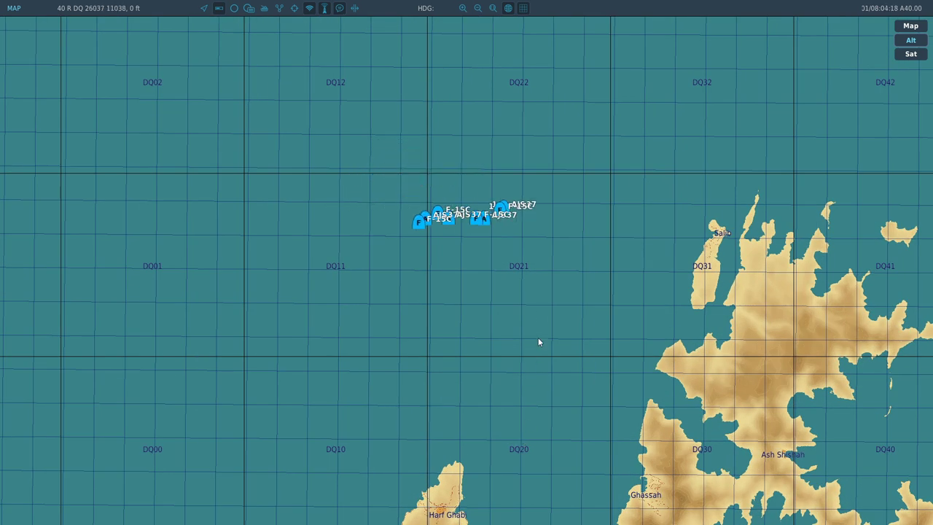
key(alt+z)
key(ctrl+z)
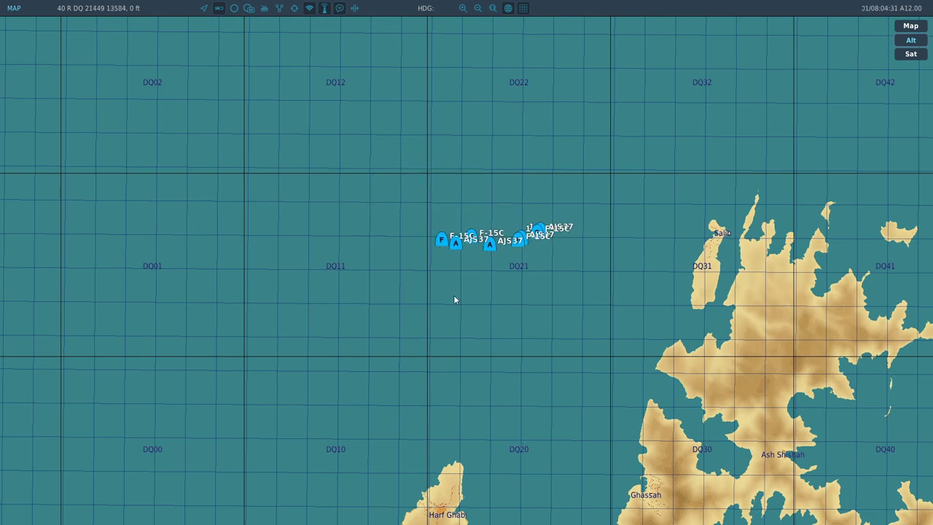
scroll(517, 288, down, 1)
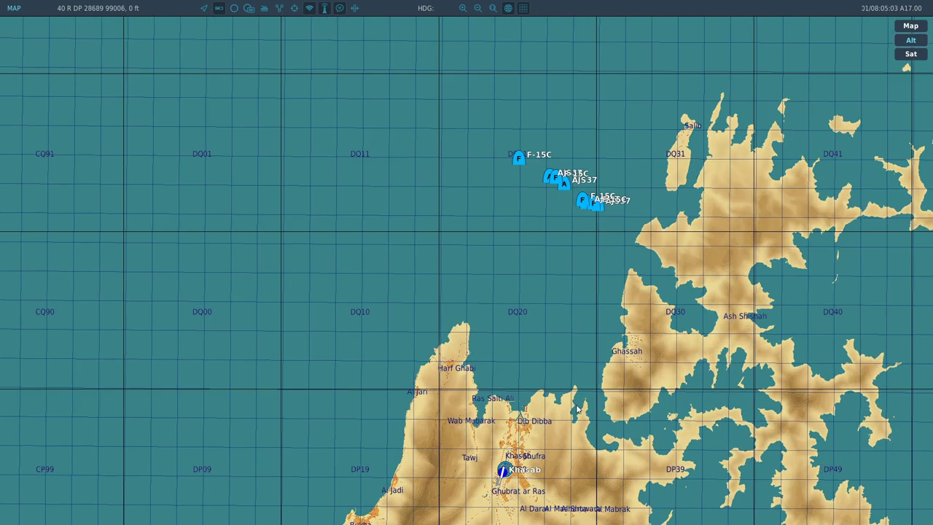
Step: Pause and switch to the Aerial-3 F-15C pilot slot, then fly it from the briefing
key(Escape)
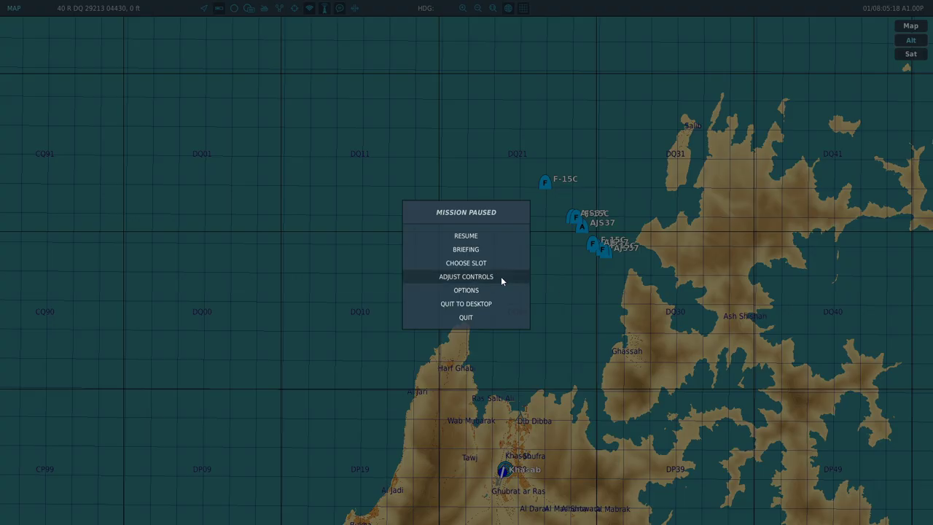
click(484, 264)
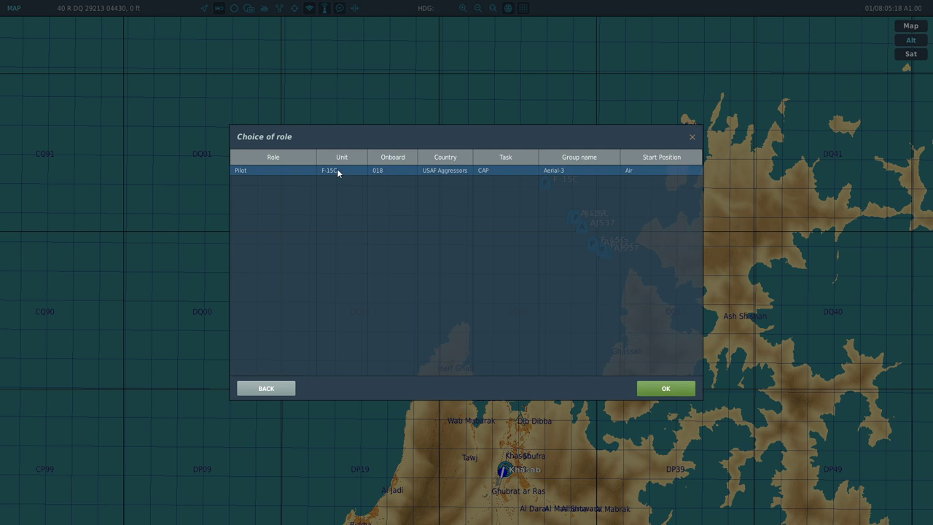
click(660, 389)
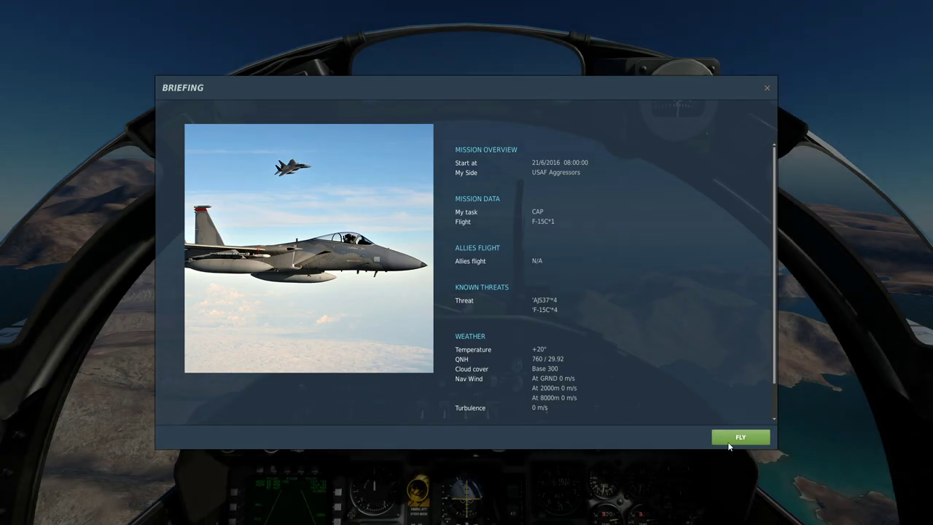
click(740, 437)
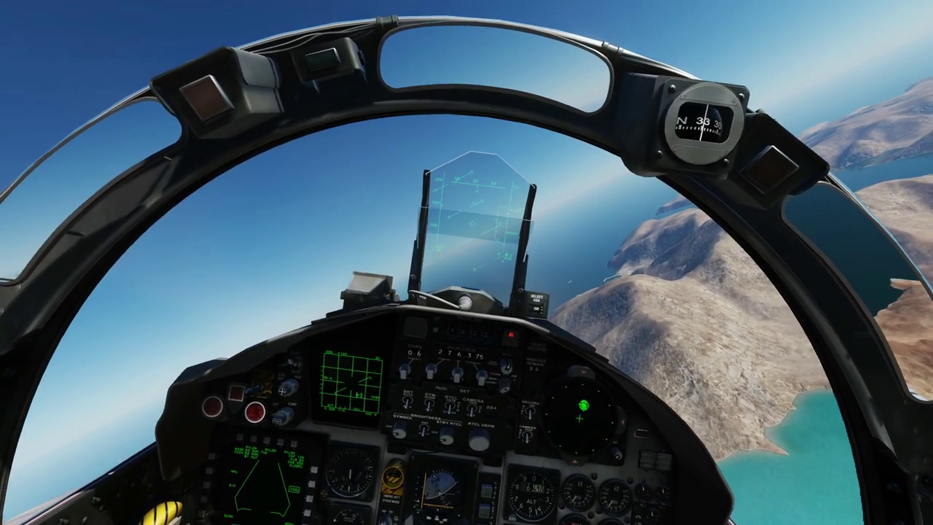
Step: Follow the intercept near Ghassah via the map, cockpit, external and fly-by views until the escorts launch missiles
key(F10)
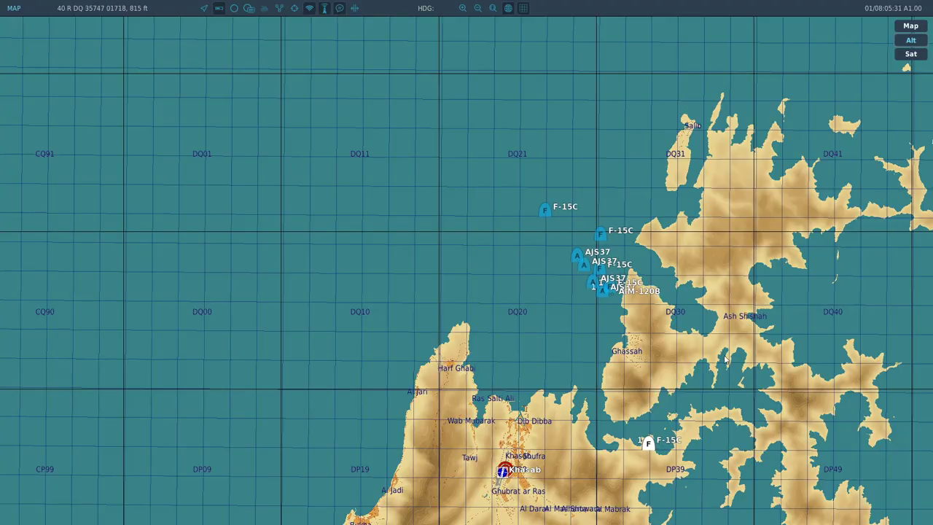
scroll(640, 329, up, 3)
scroll(640, 327, down, 3)
key(F1)
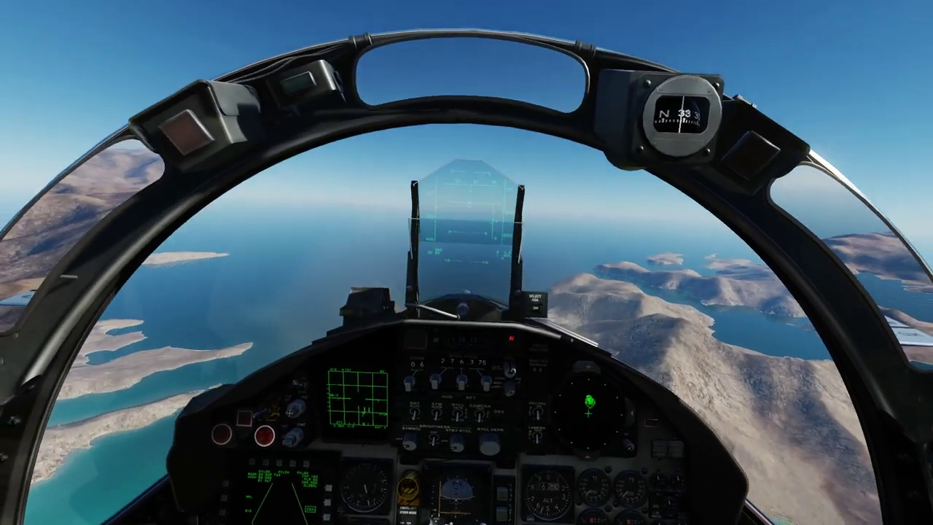
key(F2)
key(F3)
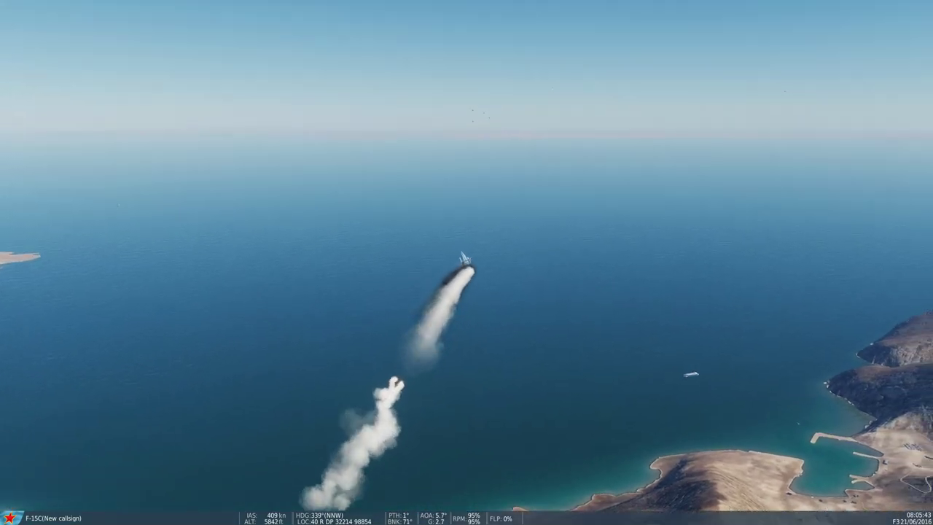
key(F10)
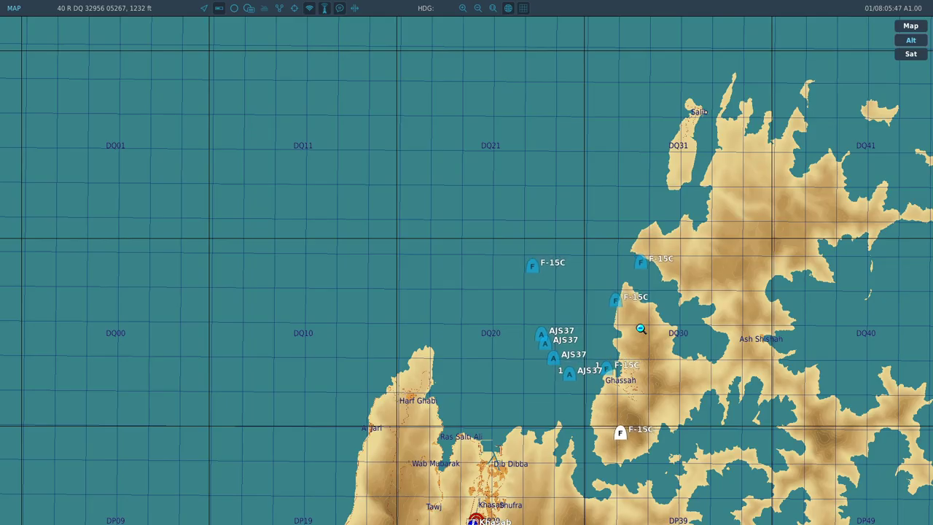